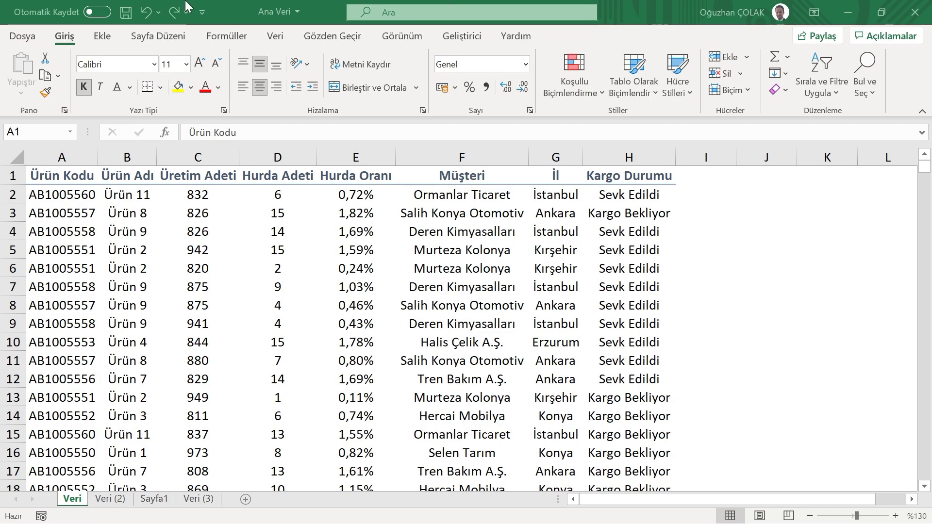
Step: Add the Kamera command from All Commands to the Quick Access Toolbar through Excel Options
left_click(209, 10)
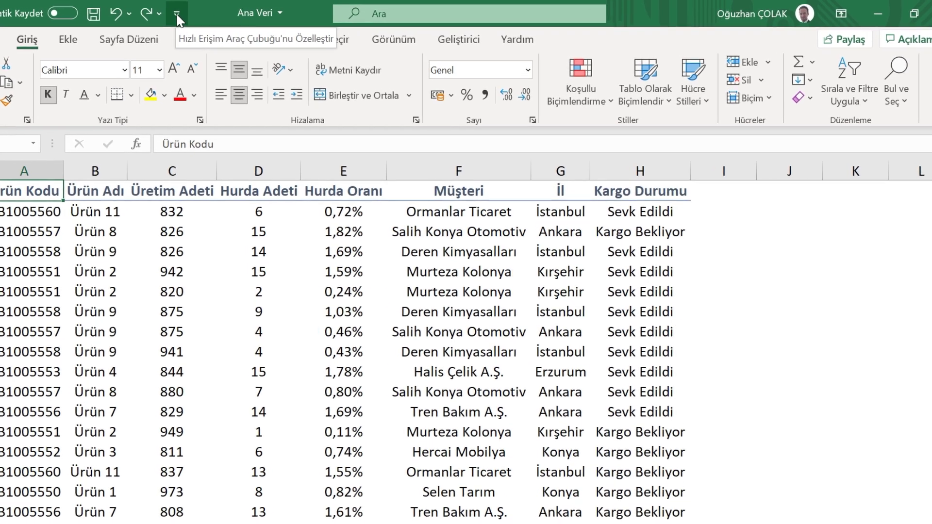
left_click(202, 13)
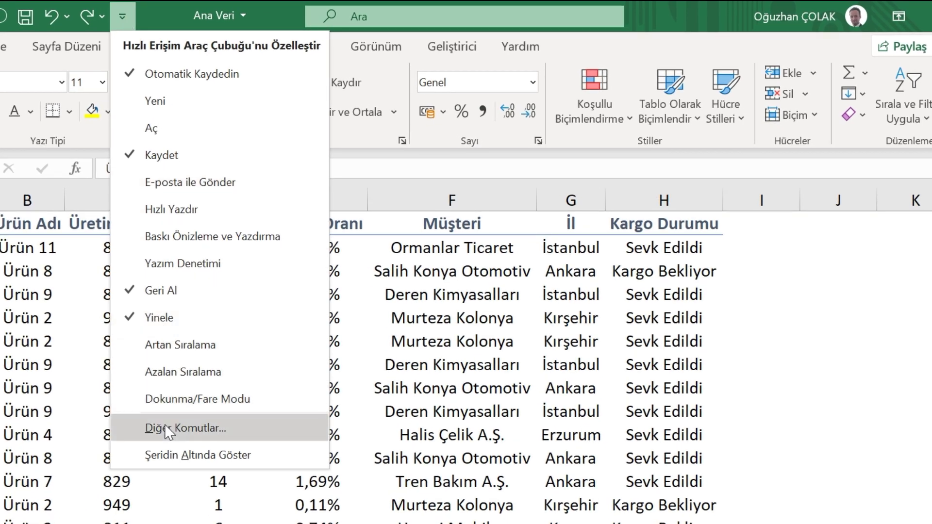
left_click(209, 429)
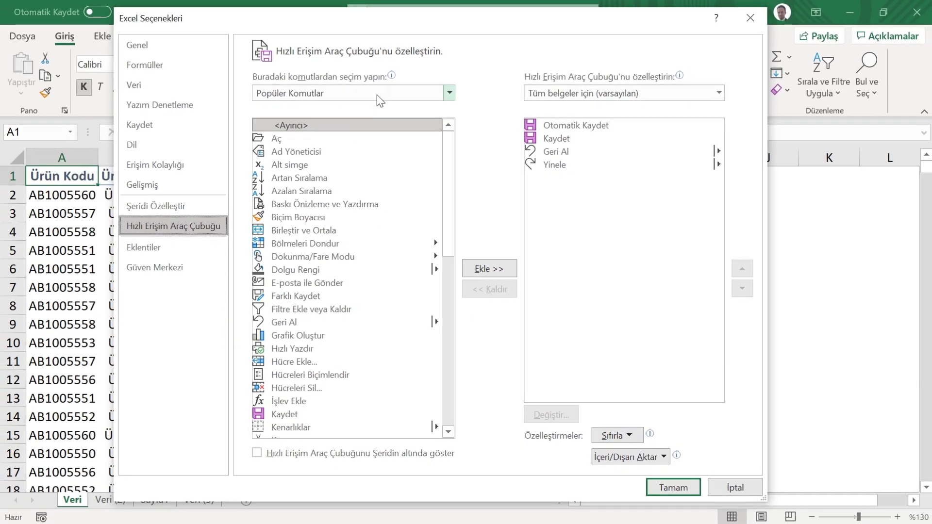
left_click(377, 94)
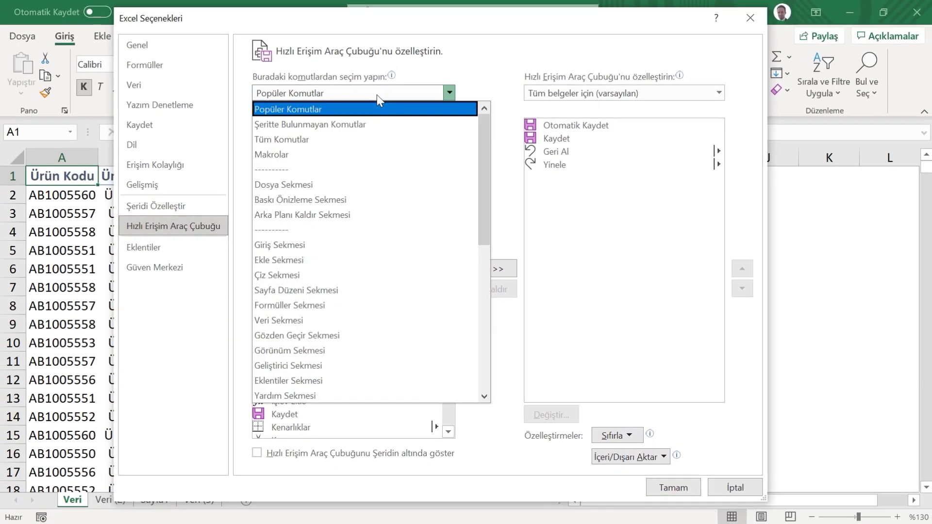
left_click(316, 143)
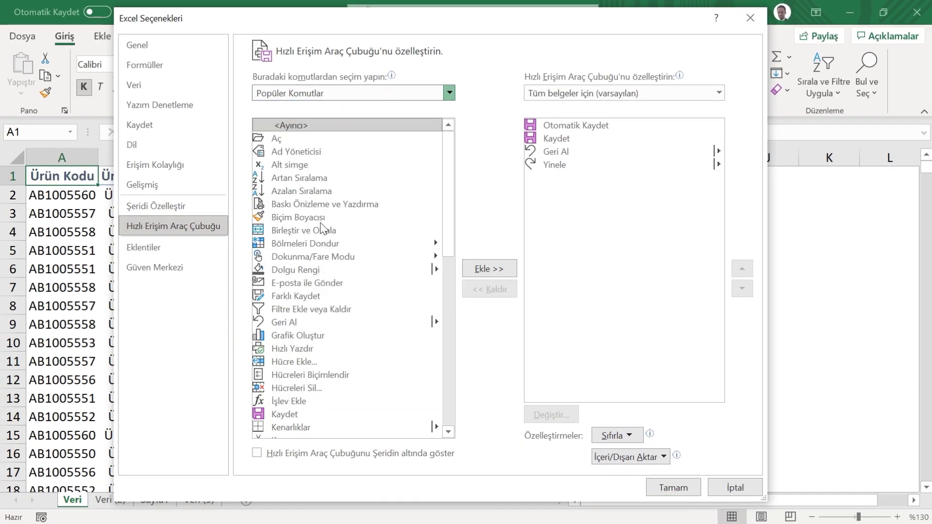
left_click(291, 286)
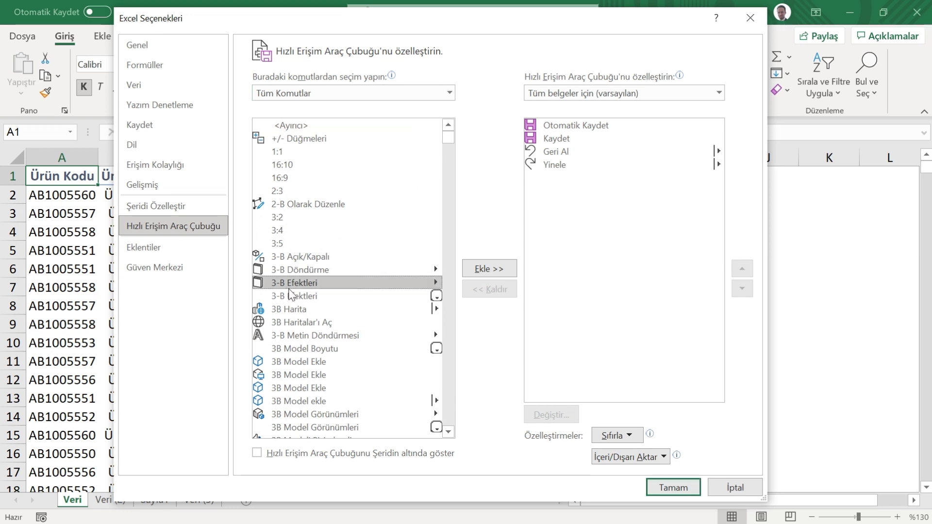
key("k")
scroll(313, 357, "down", 2)
scroll(313, 364, "down", 3)
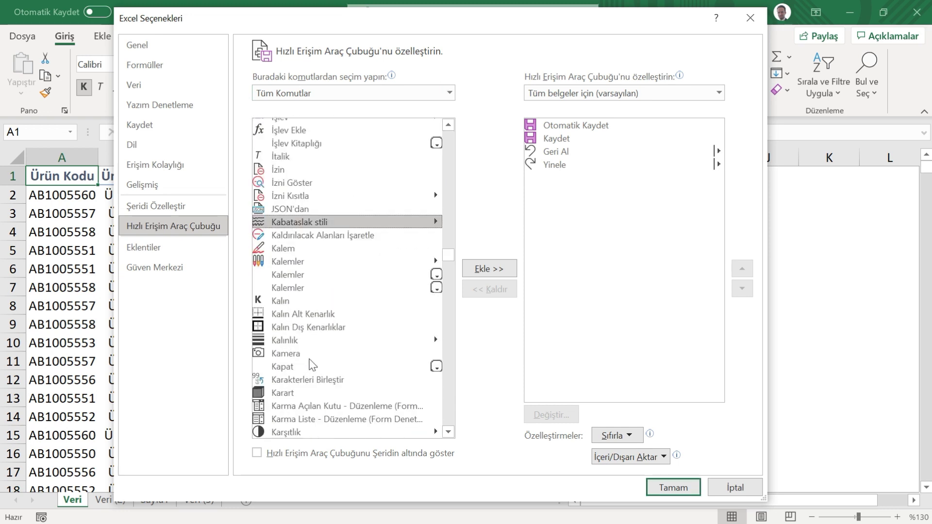
left_click(298, 354)
left_click(489, 269)
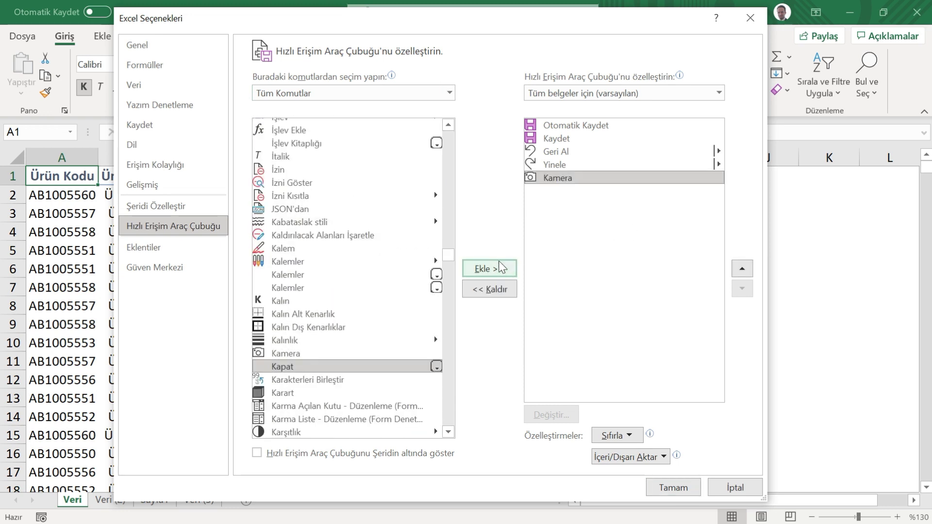
left_click(672, 488)
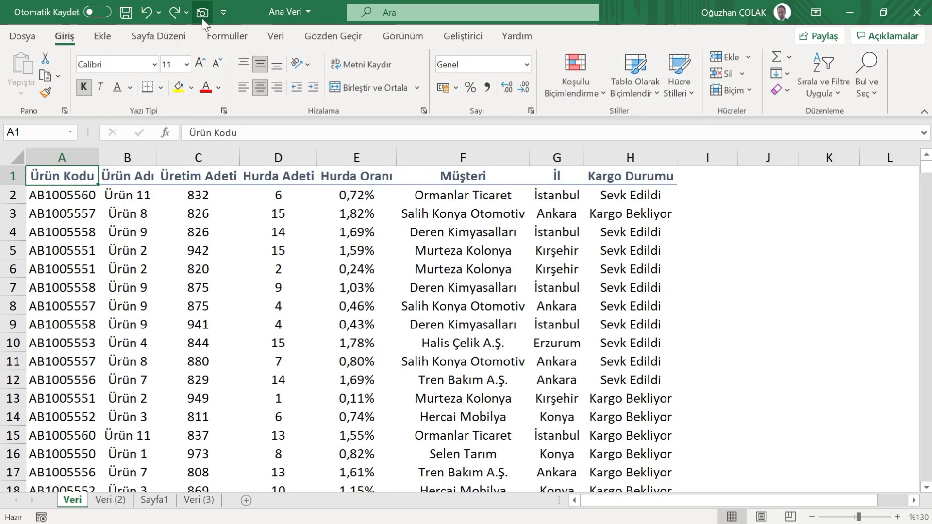
Step: Take a Kamera snapshot of A1:H10 and place the linked picture right of the table
left_click_drag(72, 175, 609, 348)
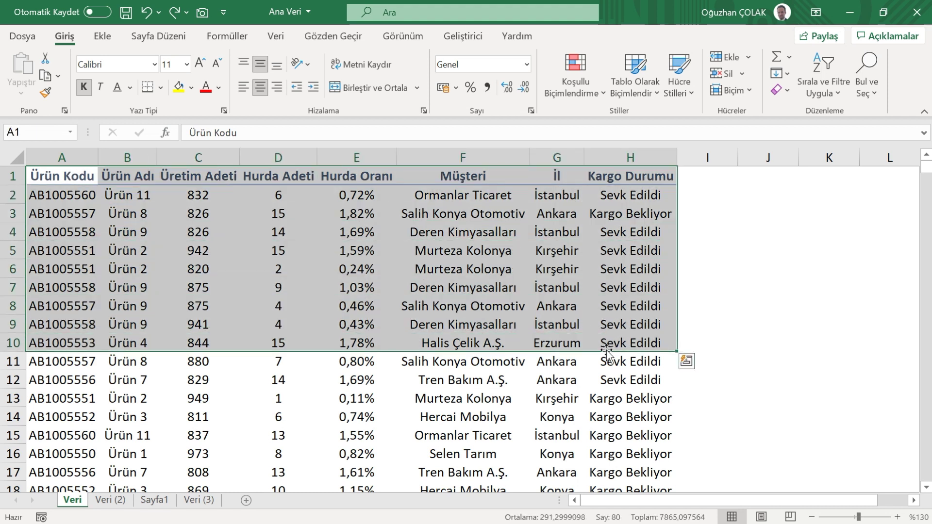
left_click(200, 20)
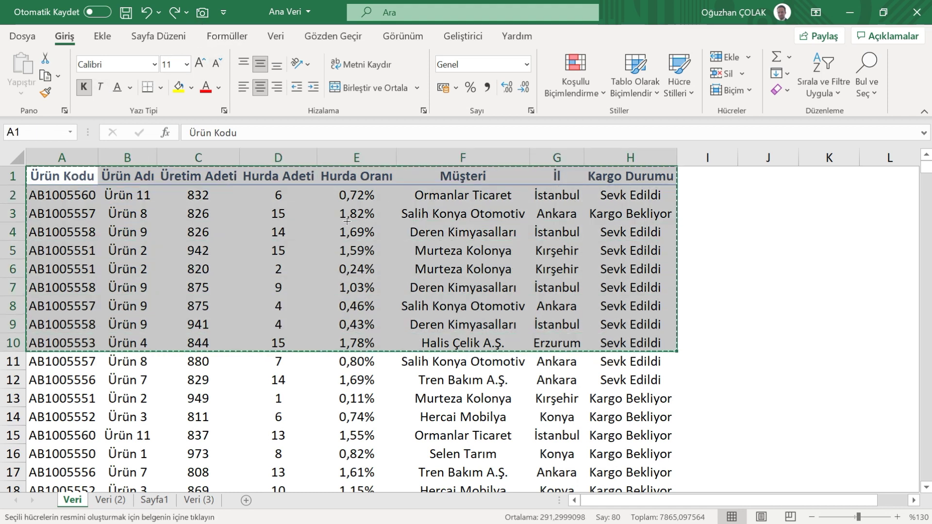
left_click(734, 181)
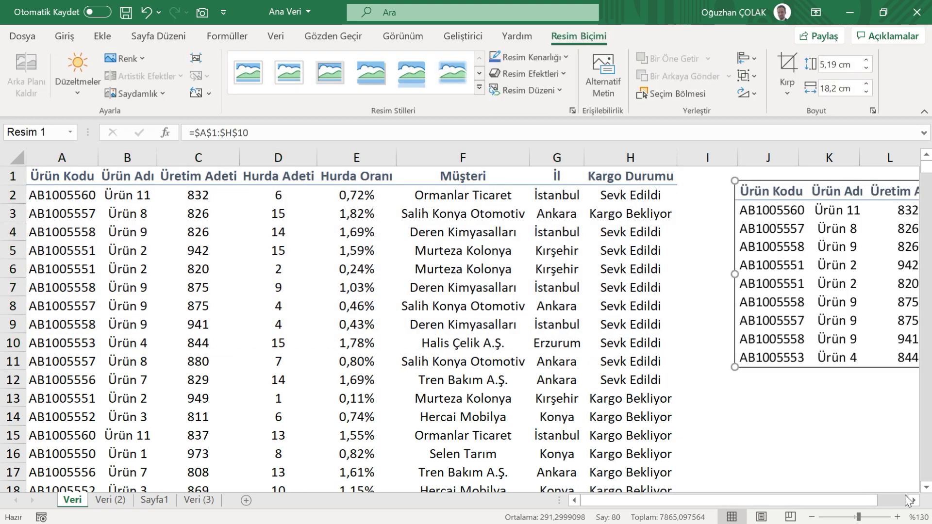
scroll(708, 407, "down", 2, "ctrl")
left_click_drag(754, 236, 726, 236)
left_click(149, 187)
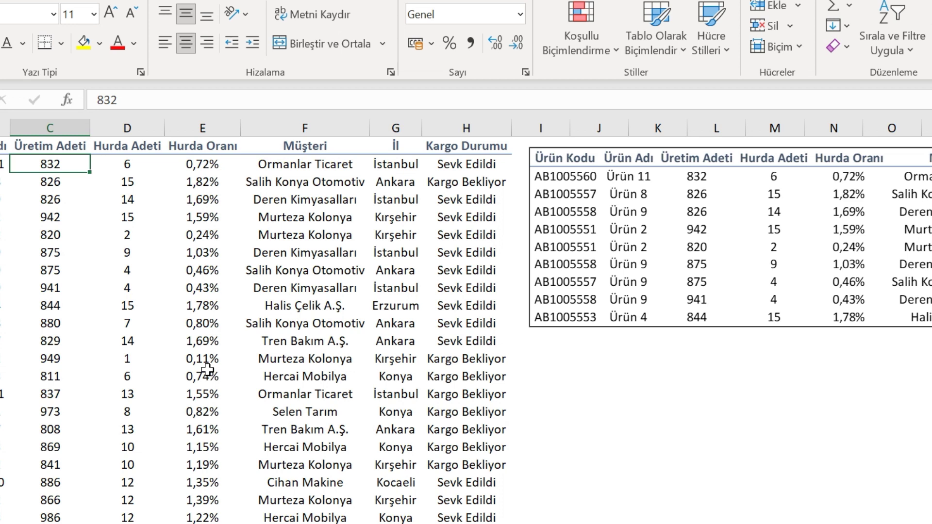
Step: Change C2 to 950, D2 to 9, C6 to 900 and D6 to 10
type("950")
key("Return")
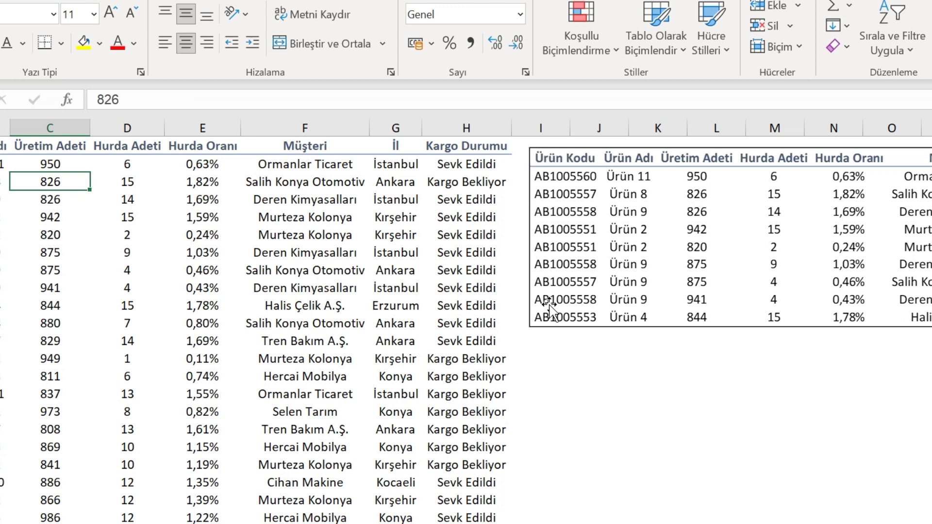
left_click(139, 167)
type("9")
key("Return")
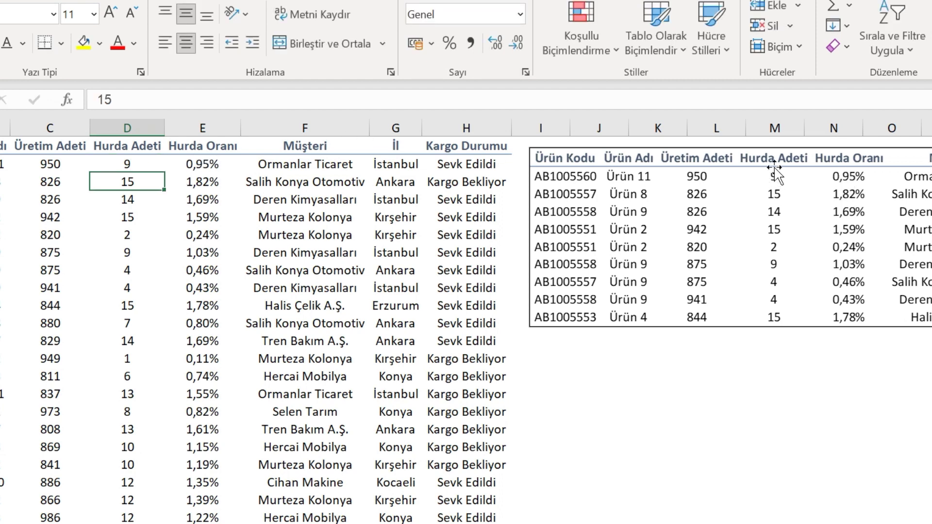
left_click(52, 232)
type("900")
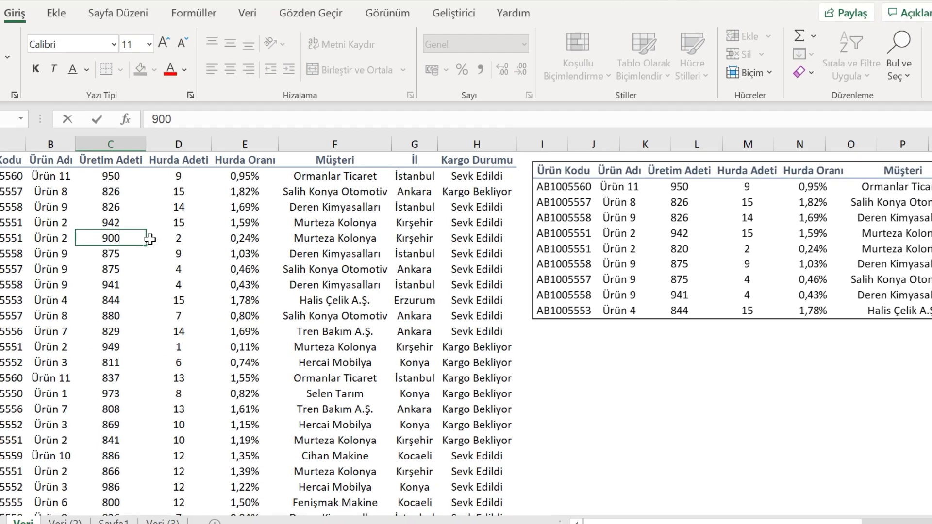
key("Tab")
type("10")
key("Tab")
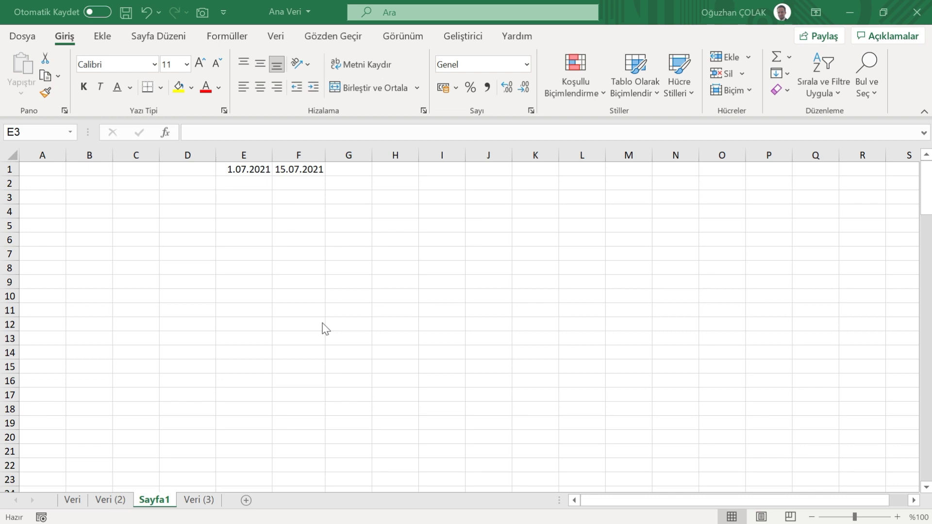
Step: Enter =STOKGEÇMİŞİ("TSLA";E1;F1) to list TSLA closing prices, then select the returned table
left_click(235, 199)
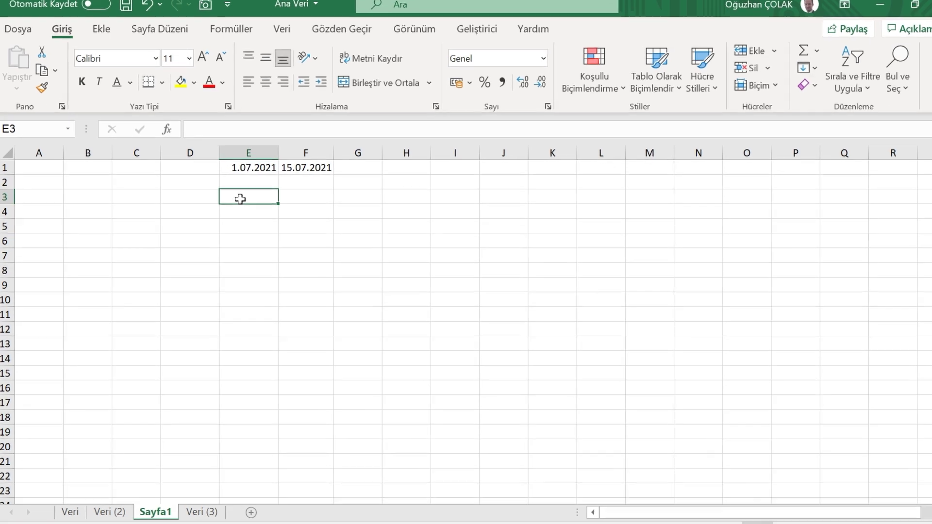
type("=")
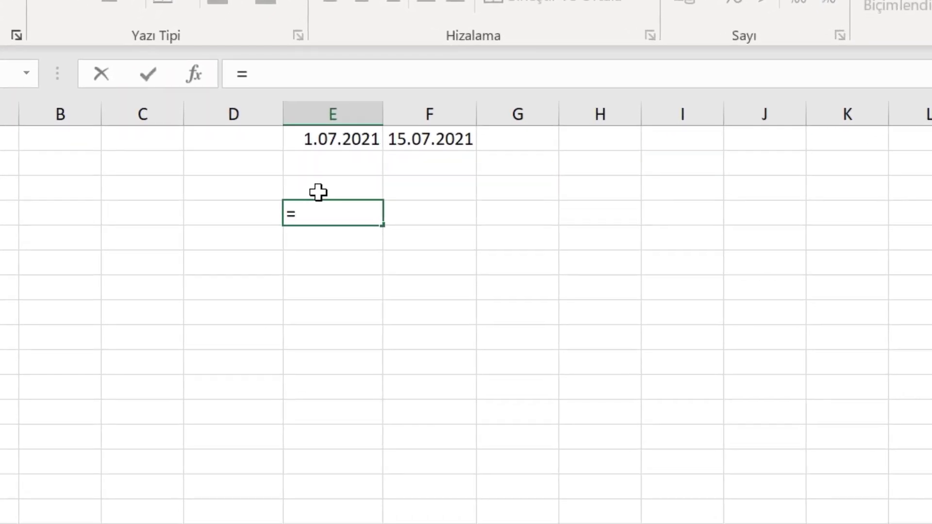
type("STOK")
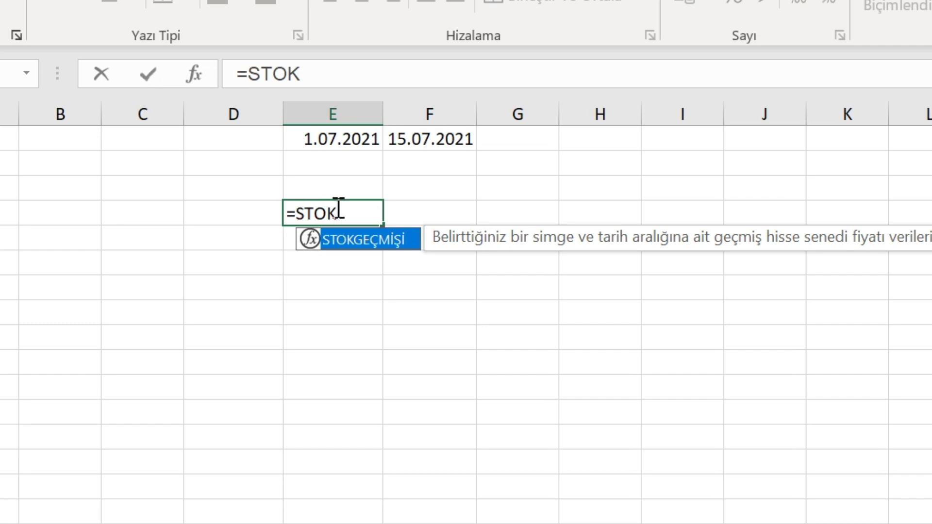
key("Tab")
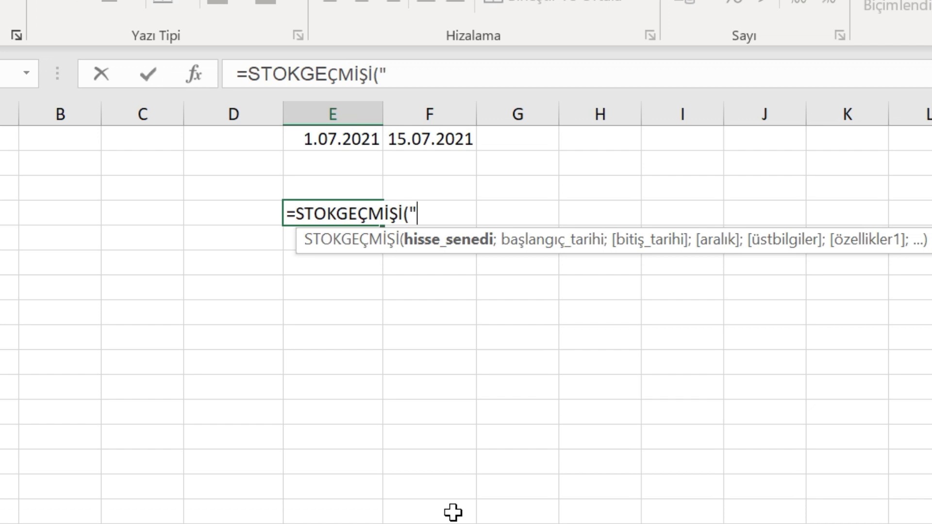
type("T")
type("SLA\"")
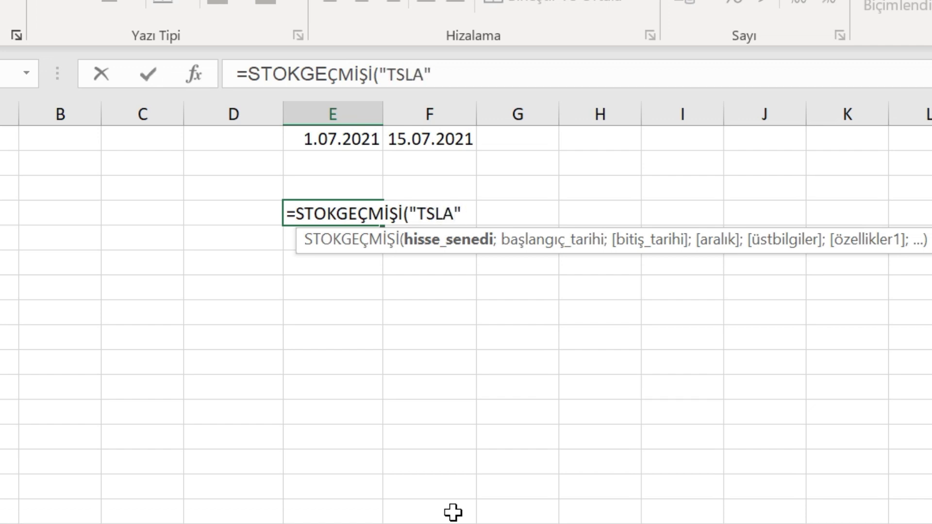
type(";")
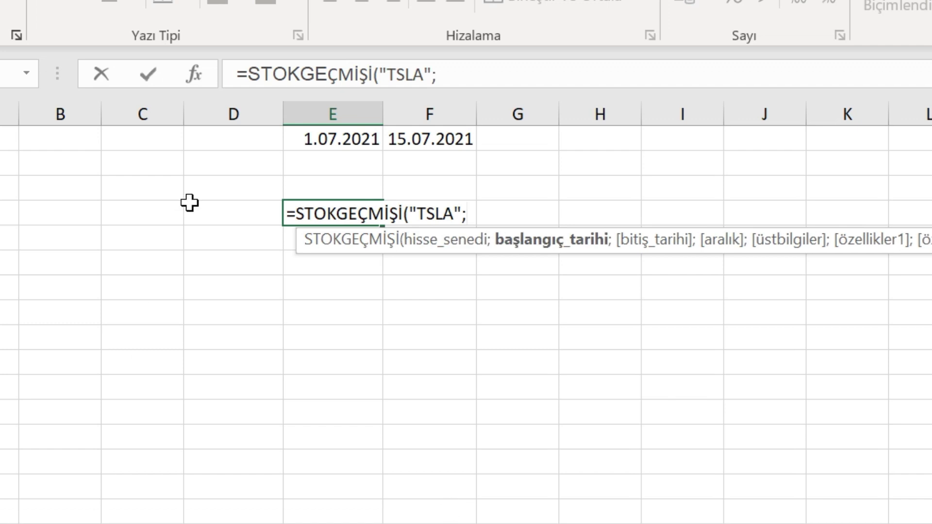
left_click(311, 142)
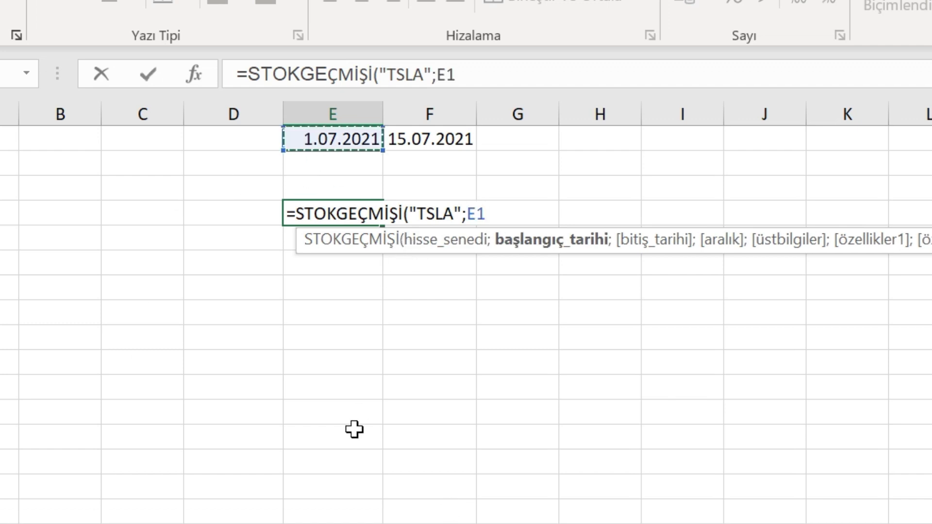
type(";")
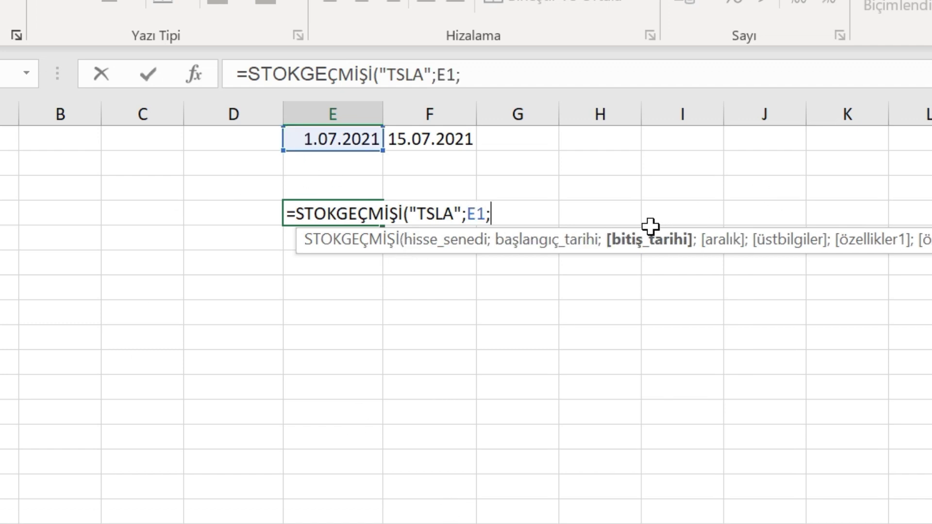
left_click(427, 140)
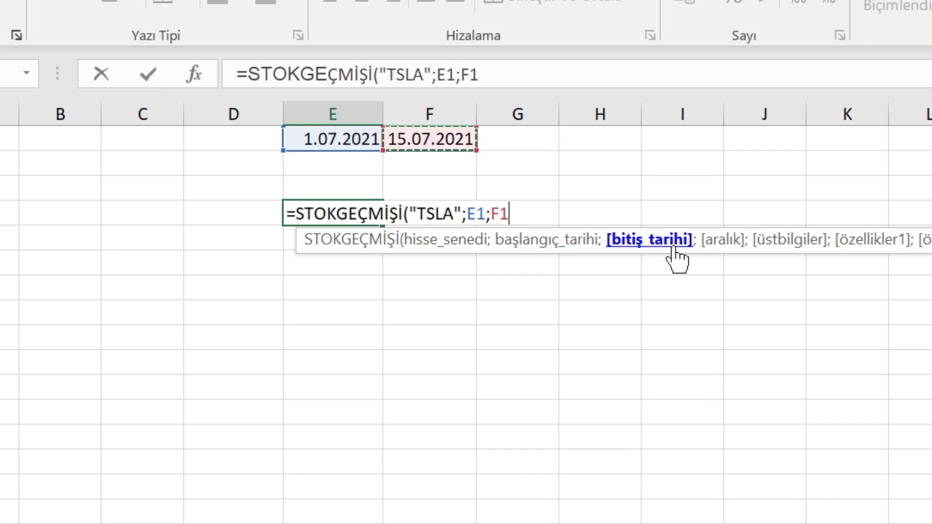
type(")")
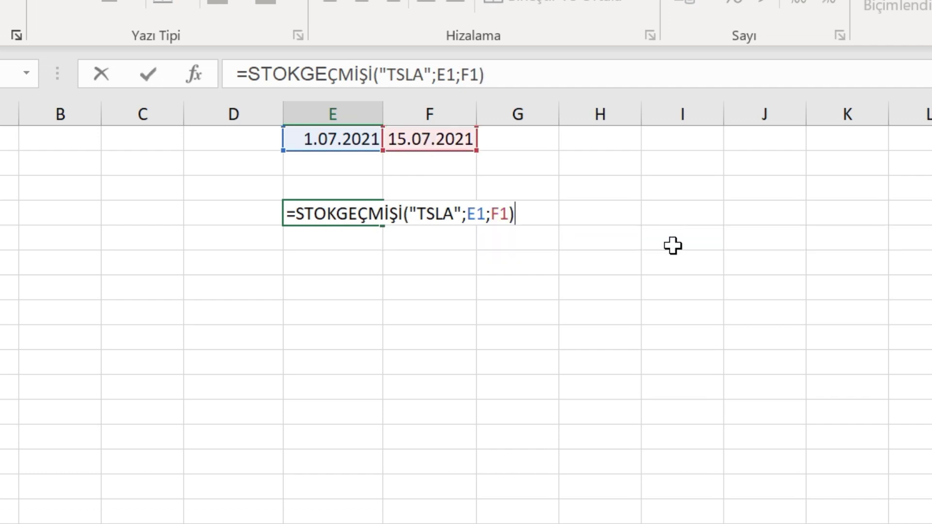
key("Return")
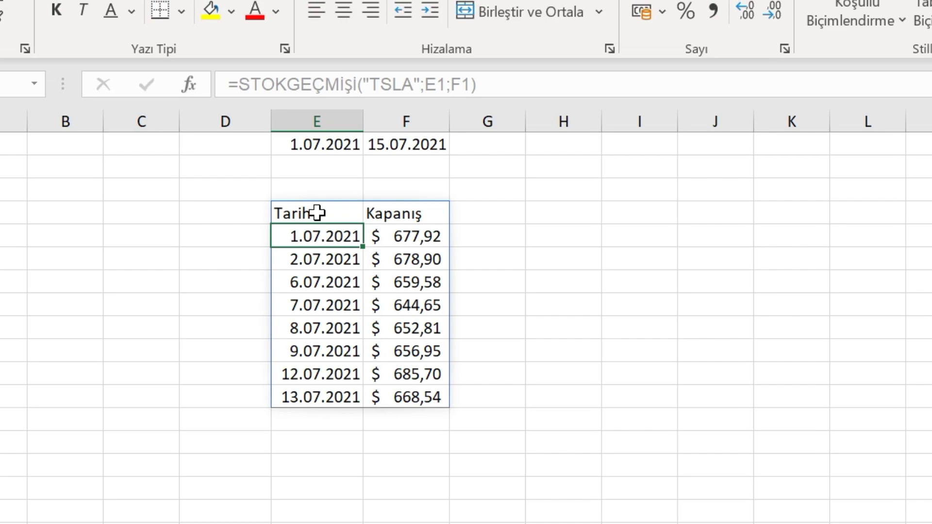
left_click_drag(317, 213, 407, 397)
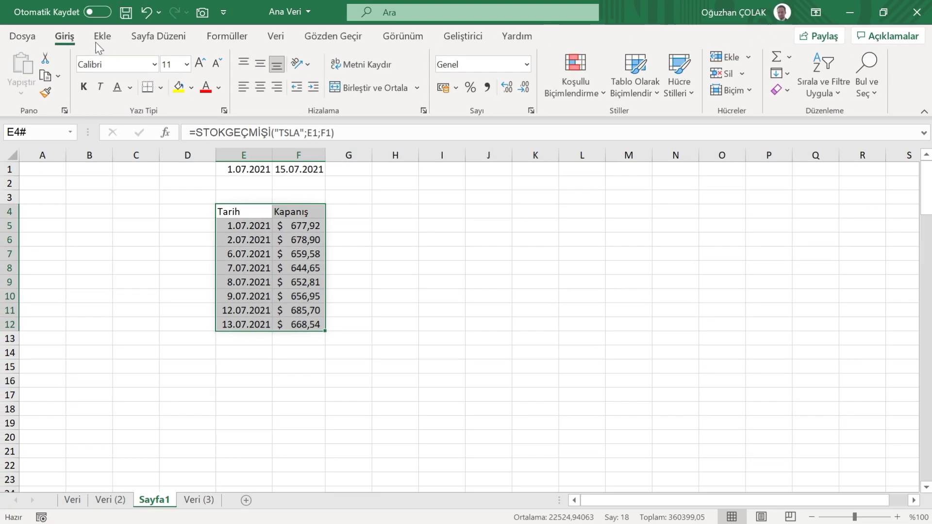
Step: Insert a recommended Yığılmış Alan (stacked area) chart of the prices and move it beside the table
left_click(102, 36)
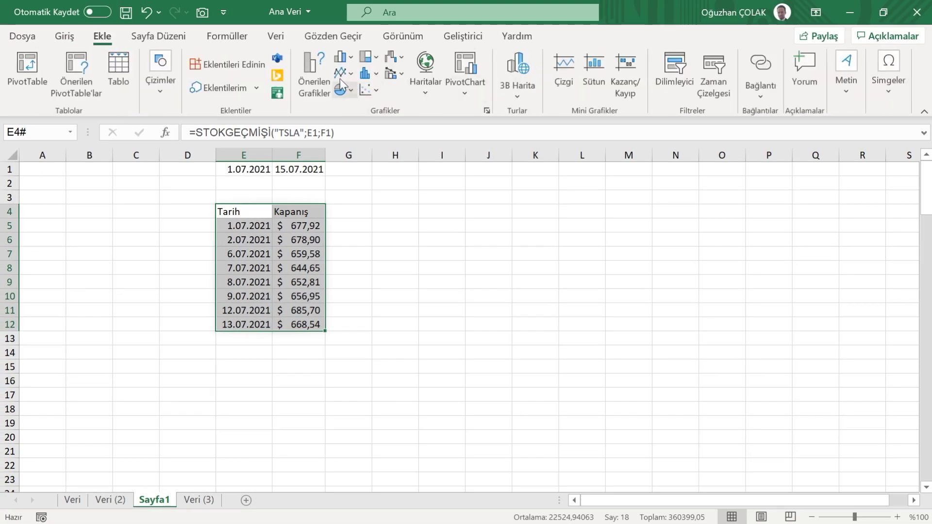
left_click(313, 76)
left_click(309, 357)
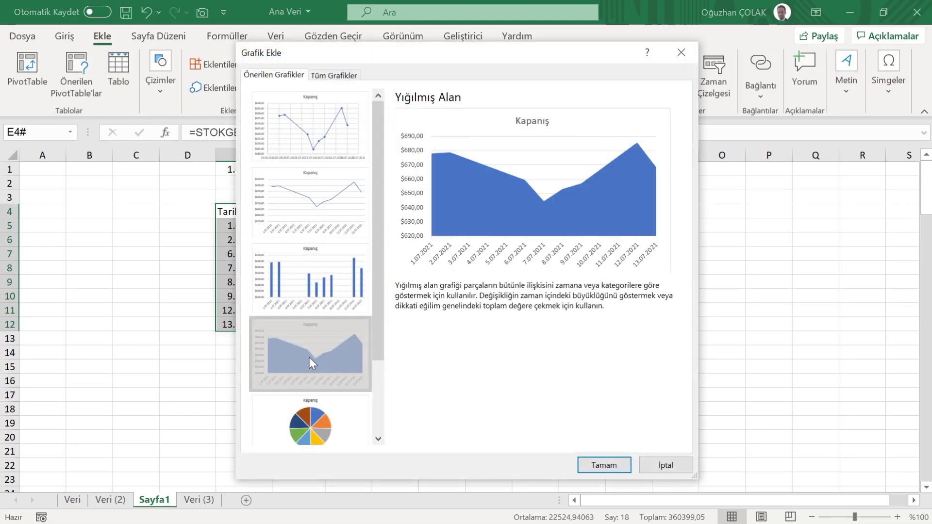
left_click(604, 464)
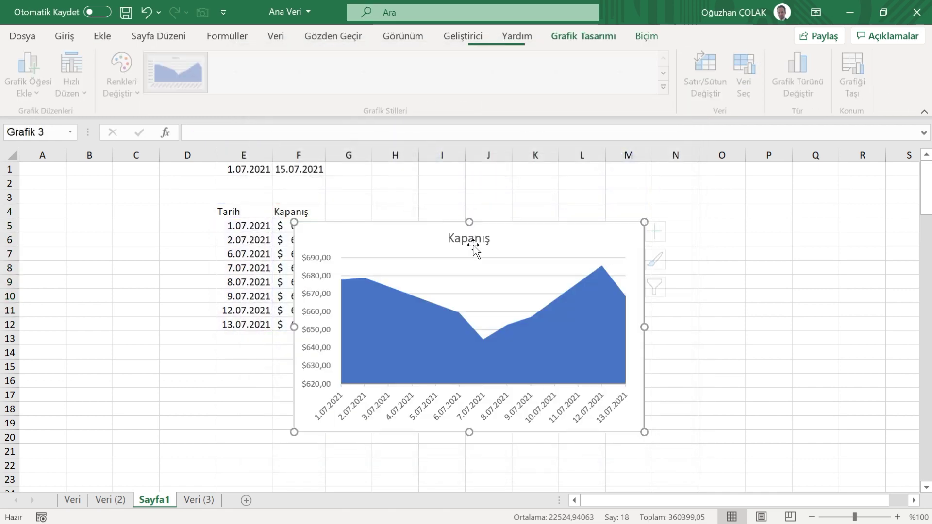
left_click_drag(393, 222, 430, 178)
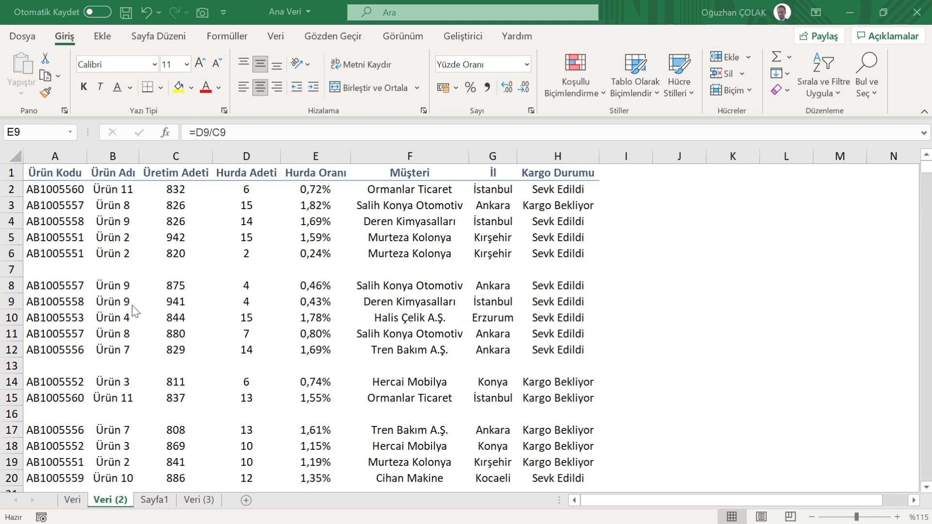
Step: Select all blank cells in the table using Go To > Özel > Boşluklar
key("ctrl+alt+g")
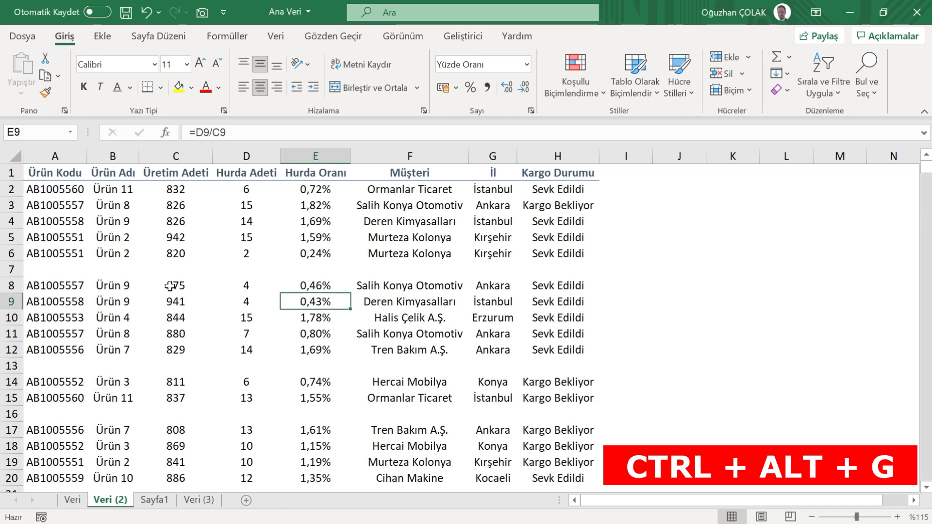
key("ctrl+alt+g")
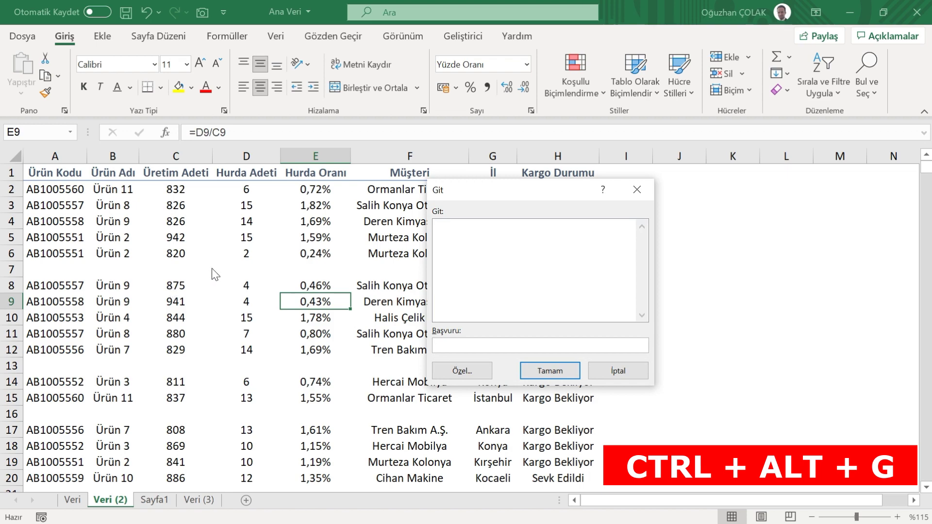
left_click_drag(481, 196, 522, 166)
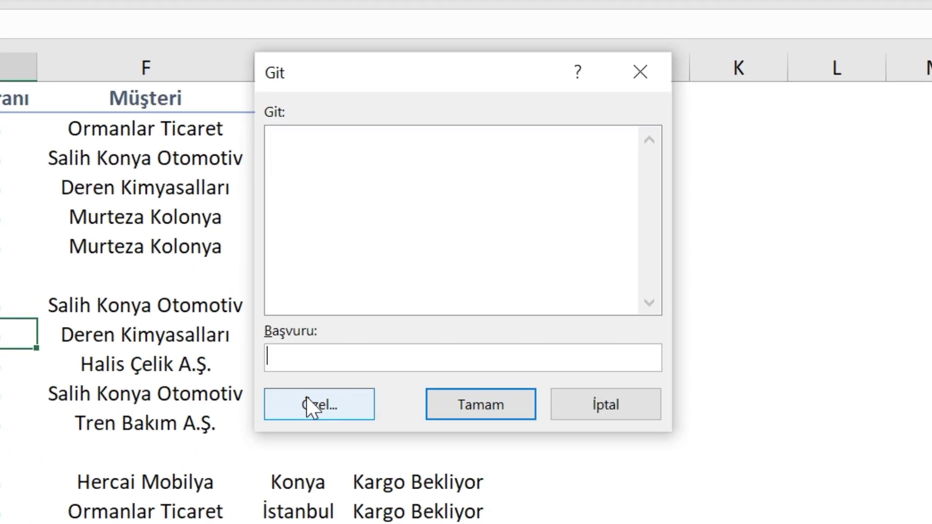
left_click(377, 380)
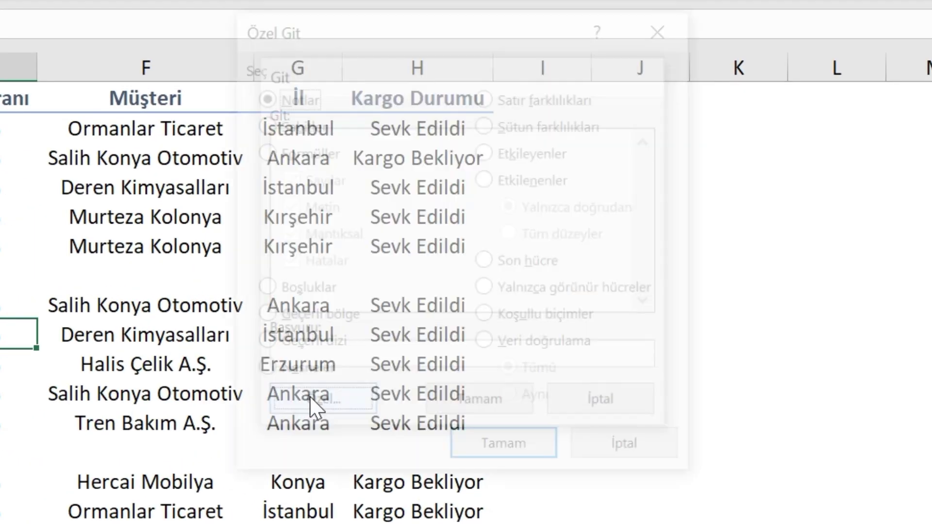
left_click_drag(386, 32, 616, 48)
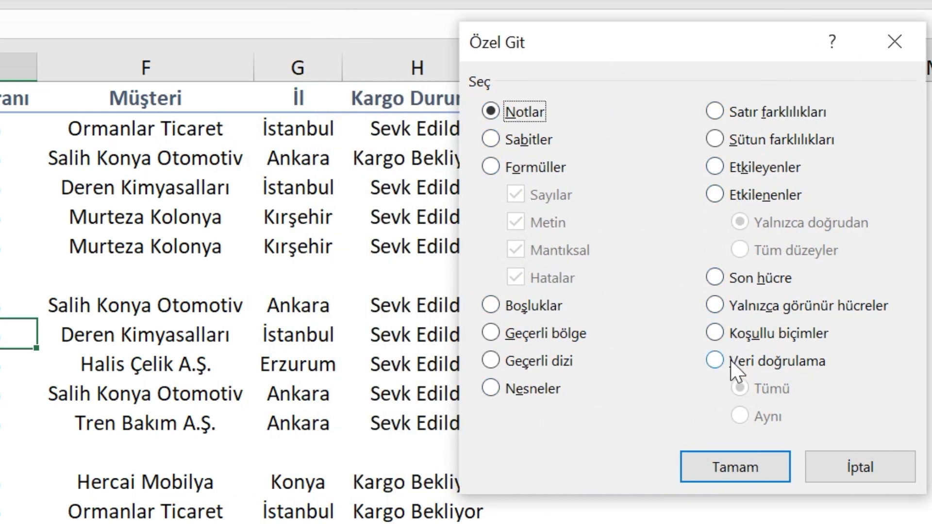
left_click(491, 305)
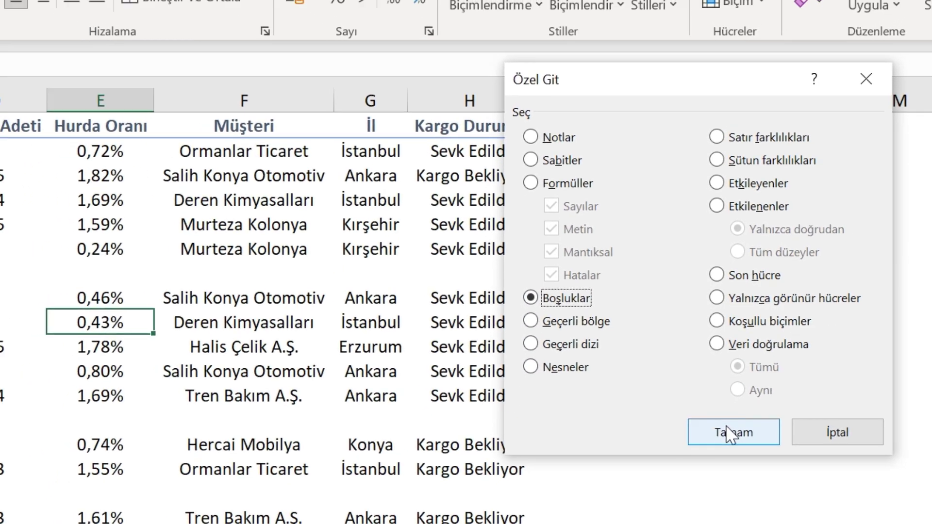
left_click(693, 400)
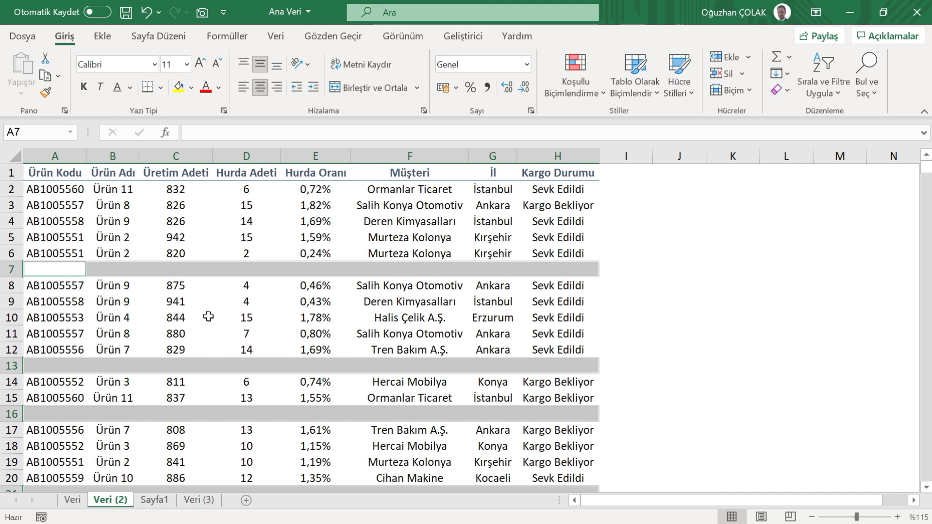
key("ctrl+minus")
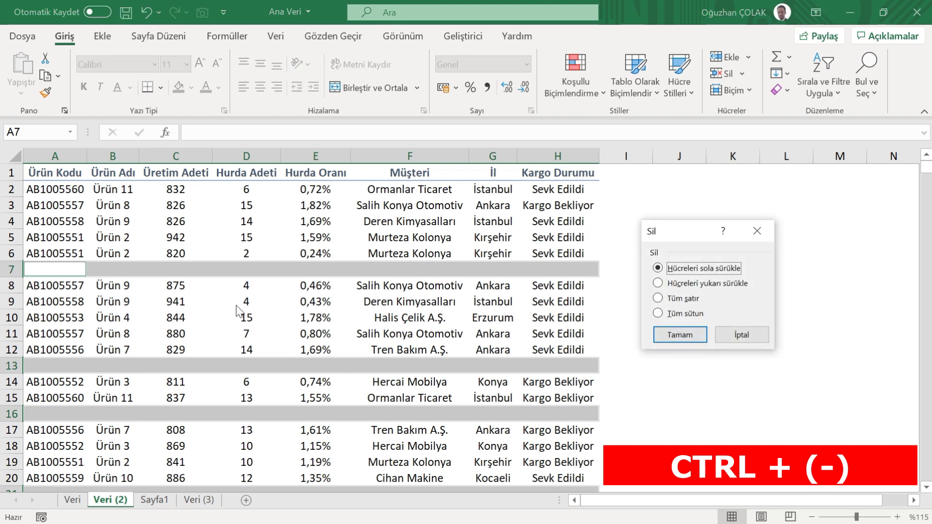
Step: Delete the blank rows 7, 13 and 16 with the Tüm satır option
left_click_drag(671, 229, 654, 206)
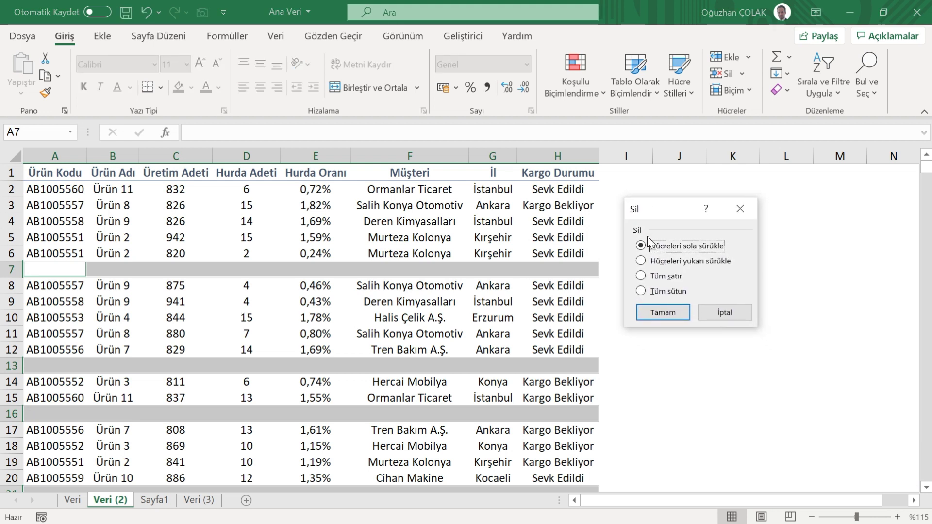
left_click(641, 275)
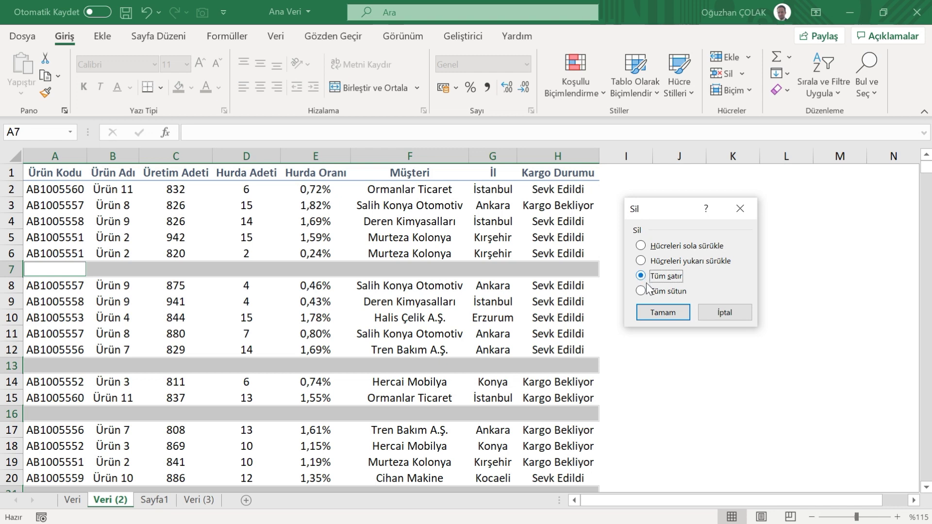
left_click(655, 313)
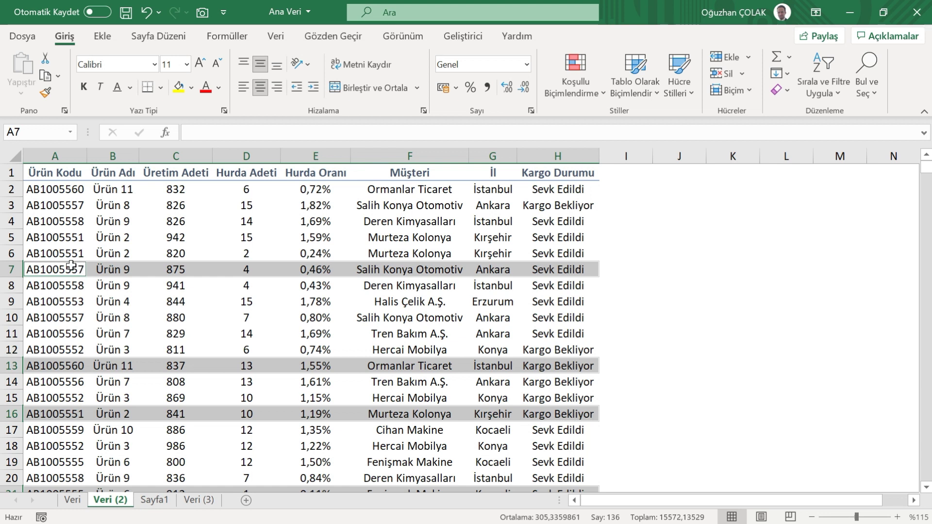
left_click(71, 265)
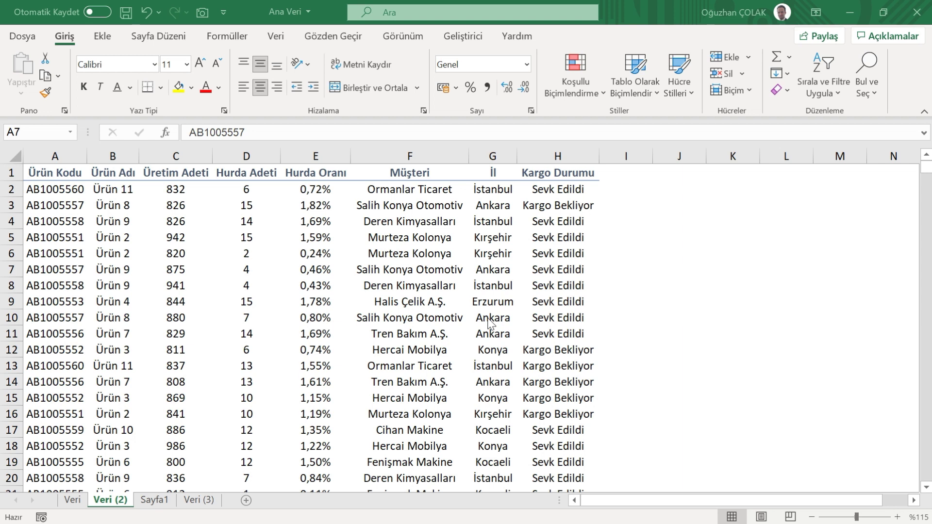
Step: Add E-posta ile Gönder to the Quick Access Toolbar and use it to e-mail the workbook
left_click(225, 12)
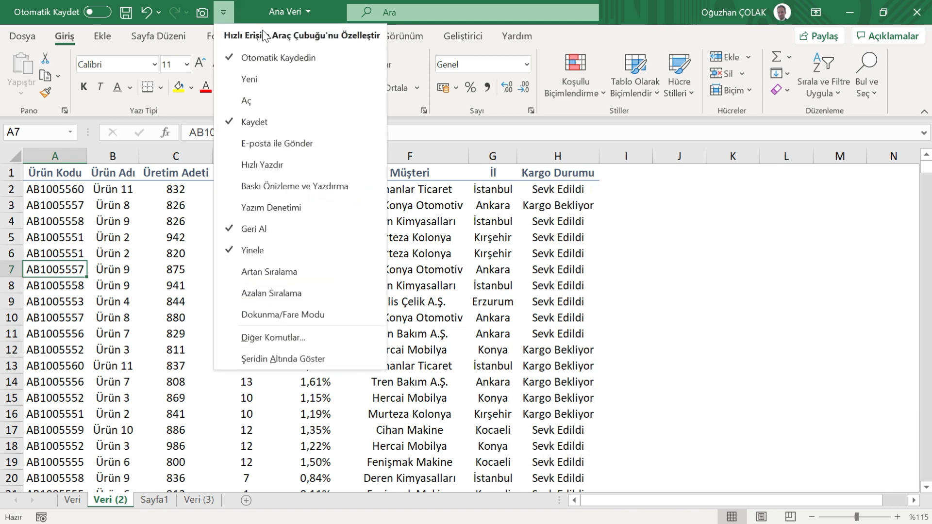
left_click(279, 338)
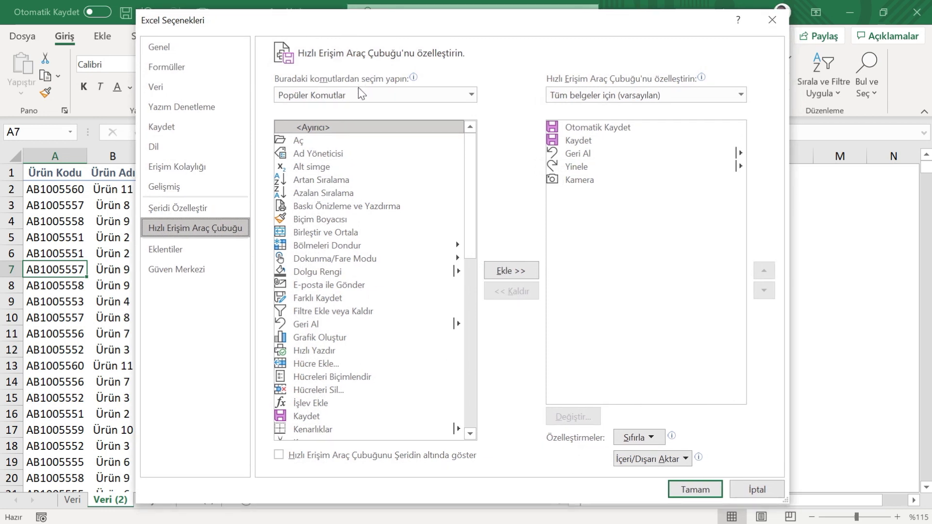
left_click(367, 97)
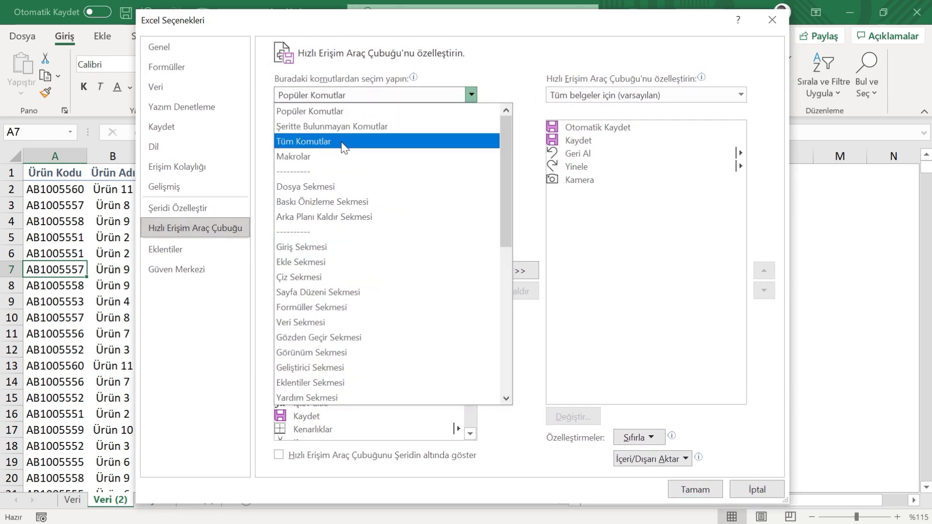
key("Escape")
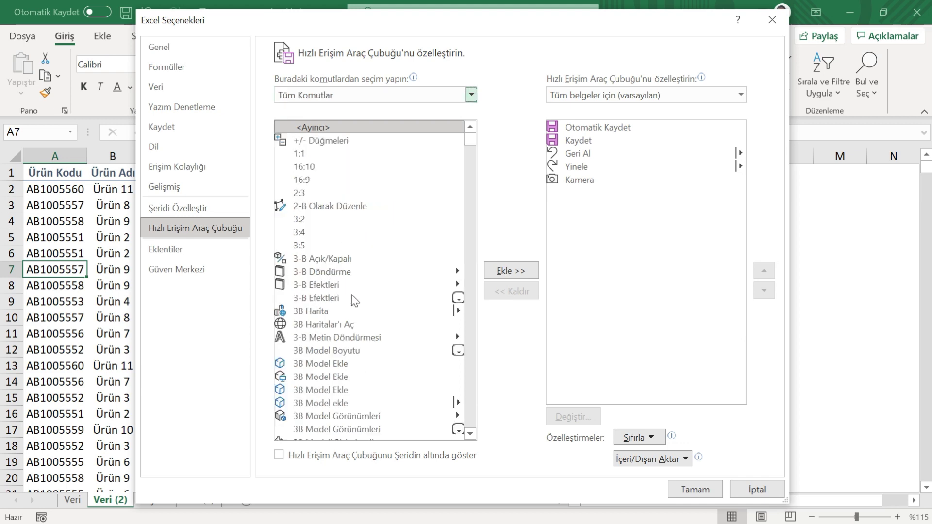
scroll(342, 300, "down", 20)
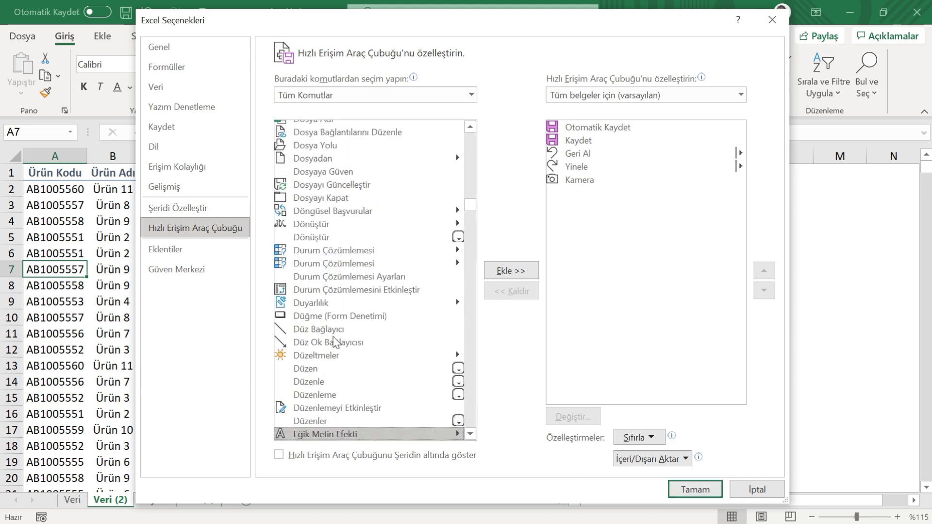
scroll(332, 342, "down", 10)
left_click(340, 328)
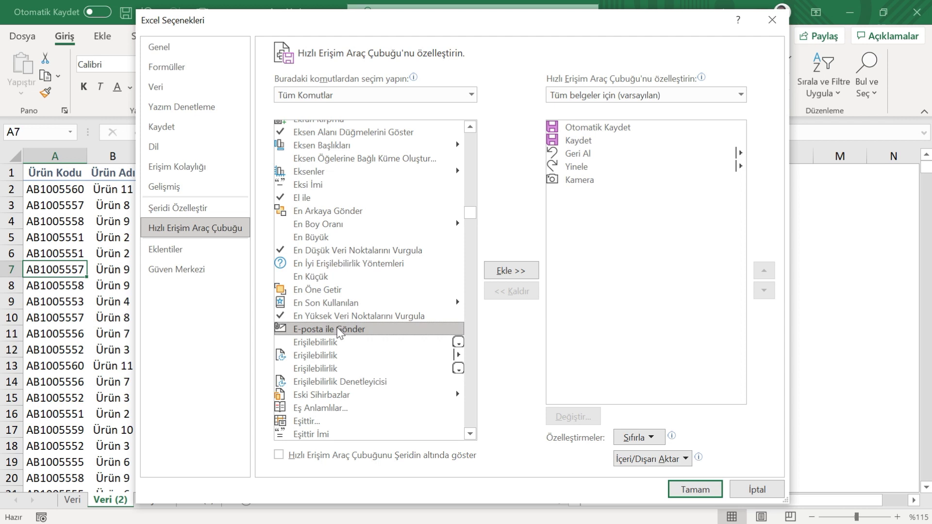
left_click(511, 271)
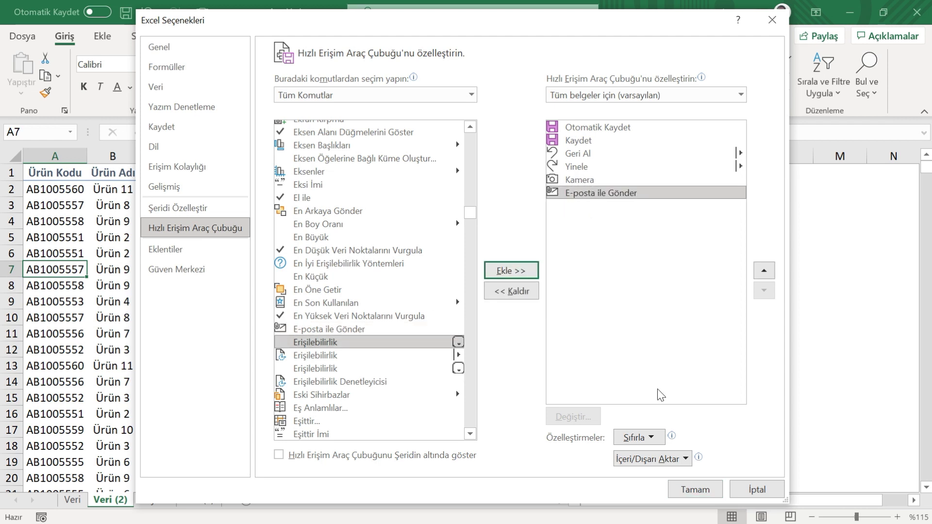
left_click(695, 491)
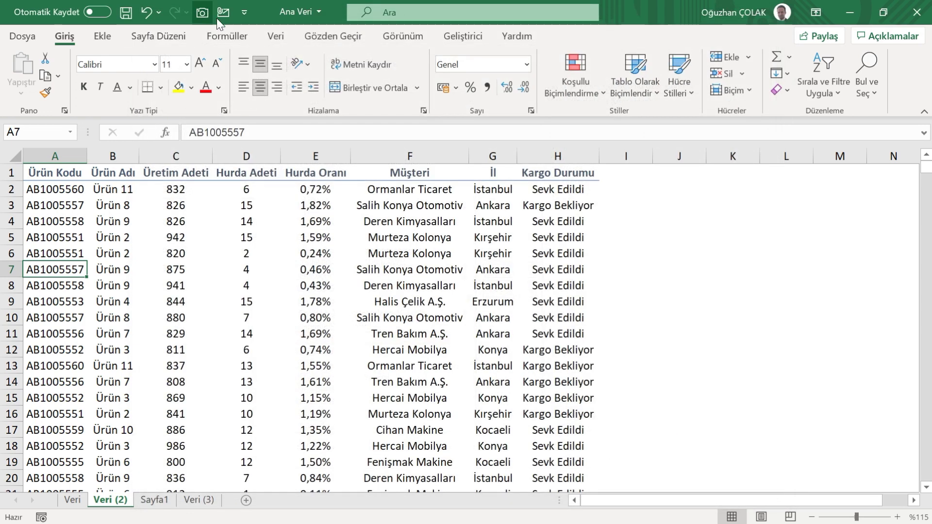
left_click(206, 200)
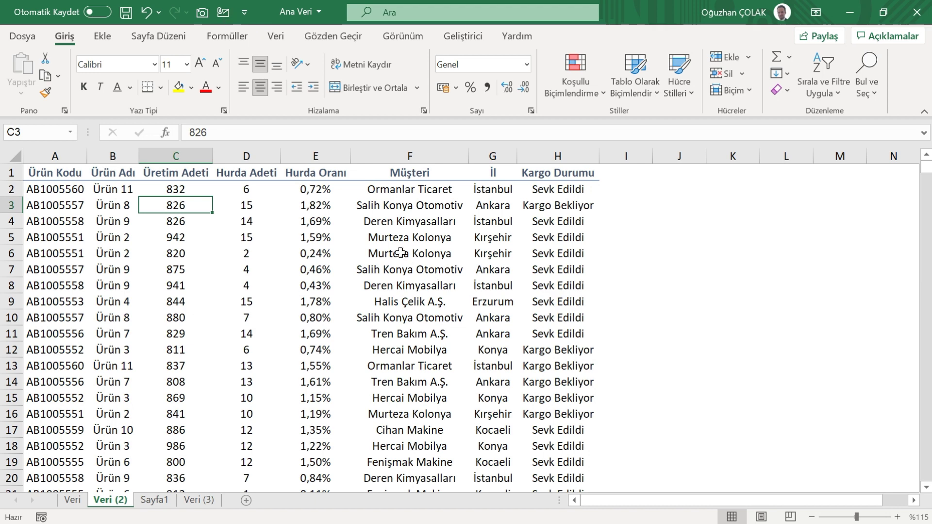
left_click(223, 12)
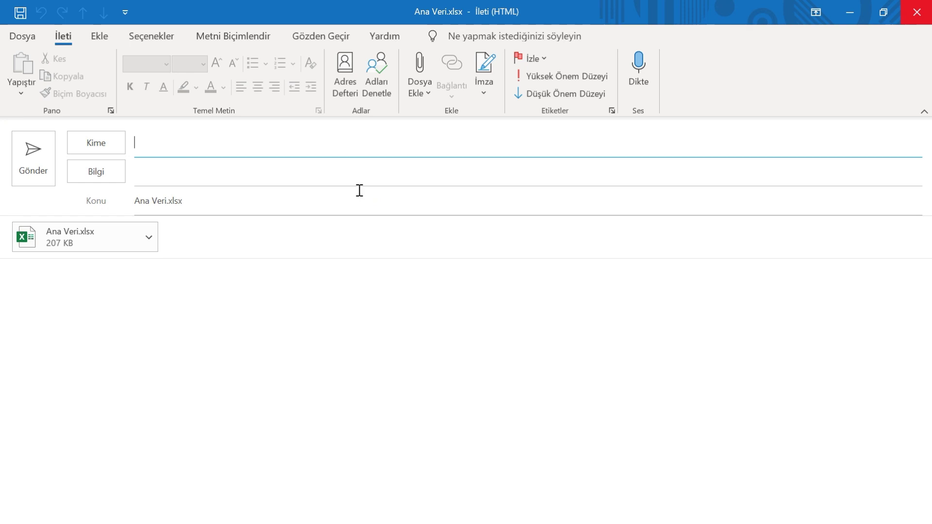
Step: Address the Outlook message to a recent contact chosen from the Kime suggestions
left_click(144, 144)
type("KİKİ")
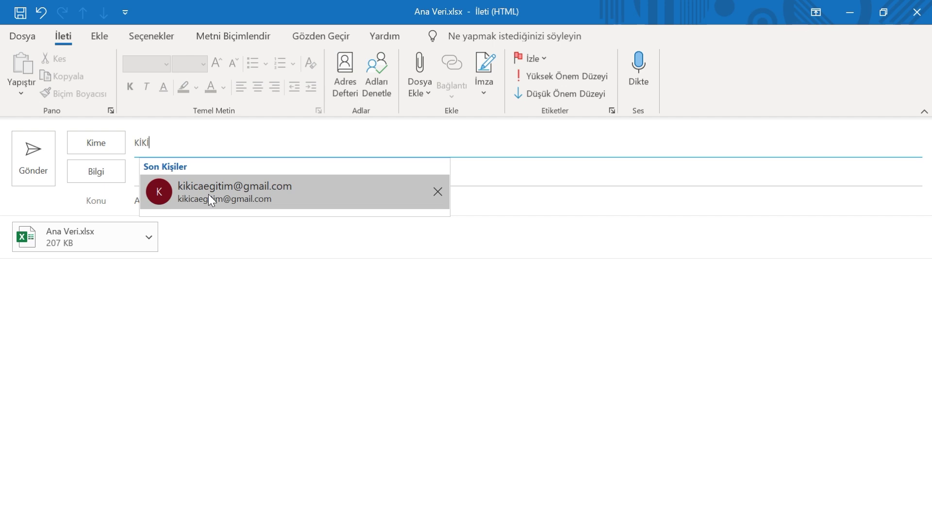
left_click(250, 197)
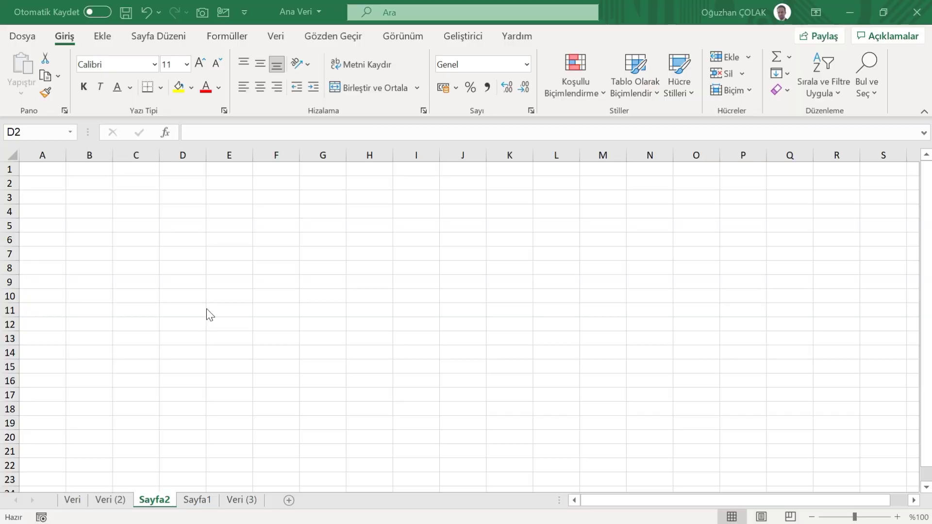
Step: Open the Veri tab's Verileri Al menu on the empty Sayfa2 sheet
left_click(191, 182)
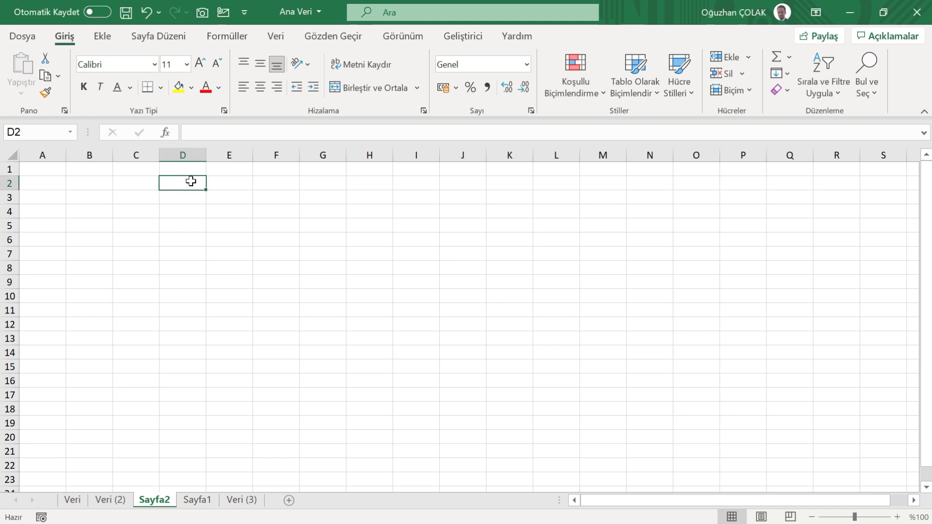
left_click(102, 37)
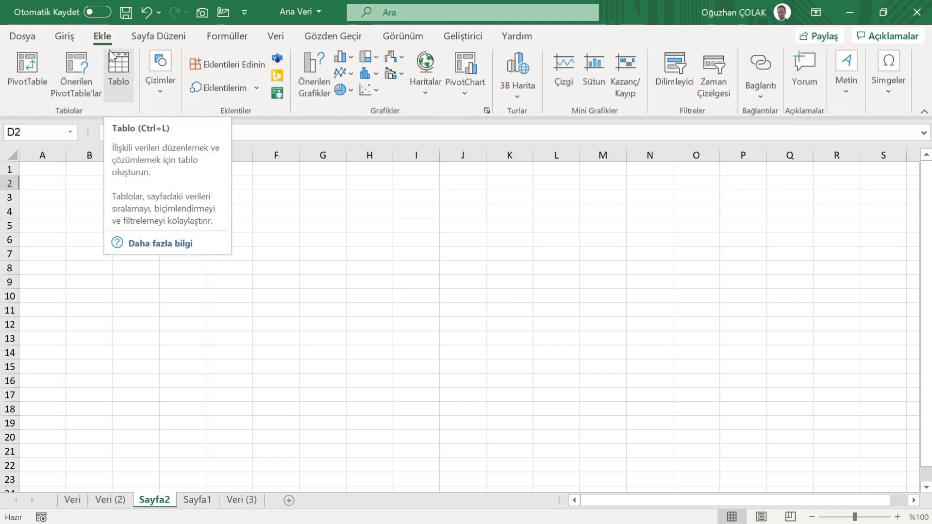
left_click(315, 251)
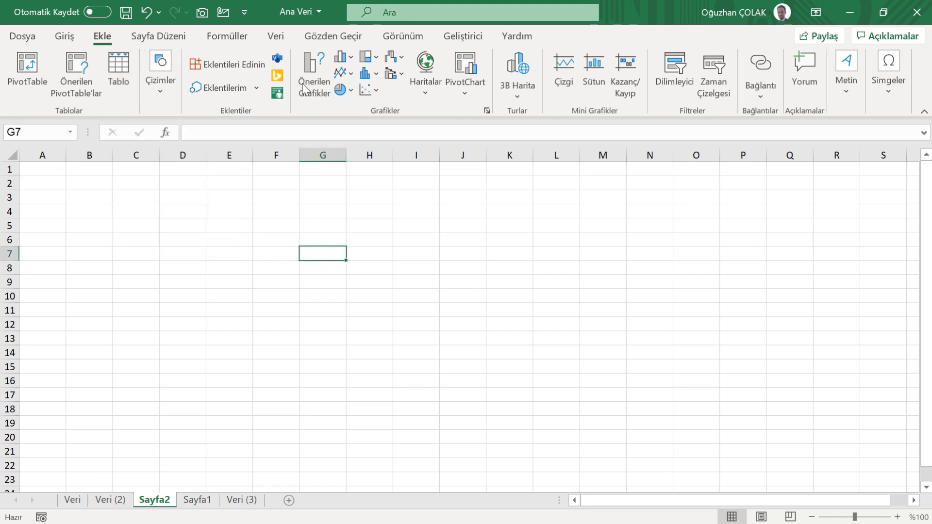
left_click(278, 43)
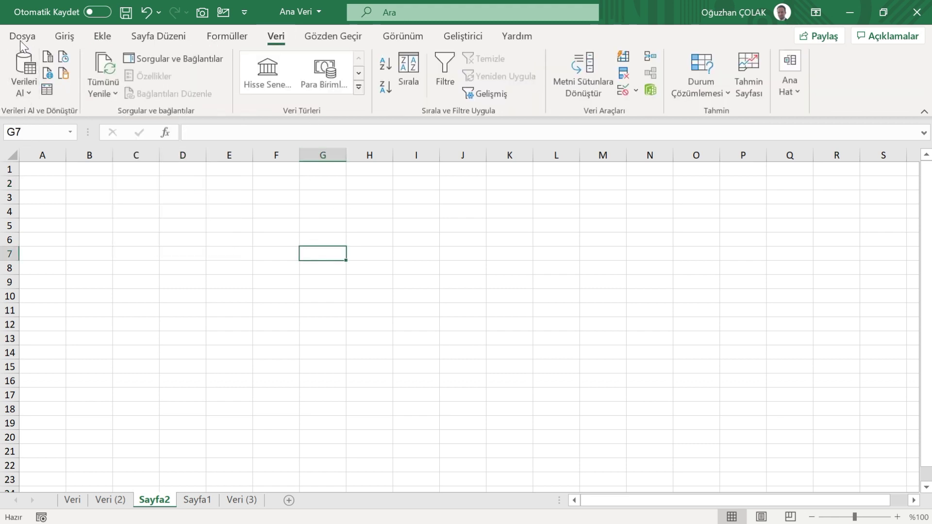
left_click(24, 92)
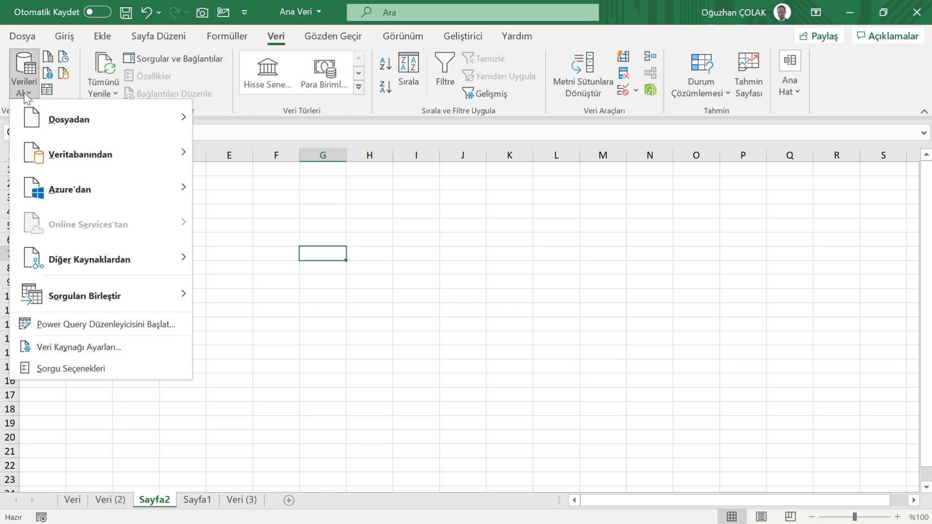
mouse_move(69, 118)
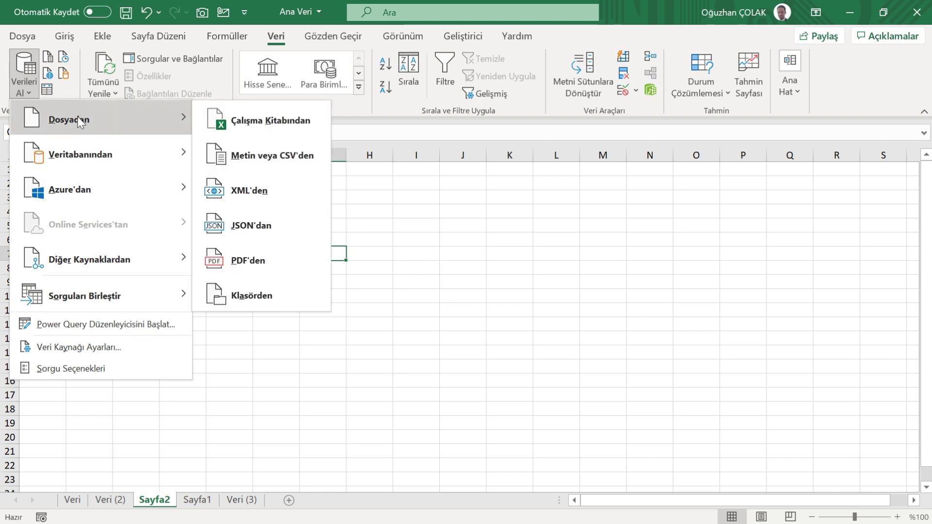
Step: Start a PDF import and choose Tablo PDF.pdf from the Desktop (Masaüstü) folder
left_click(270, 262)
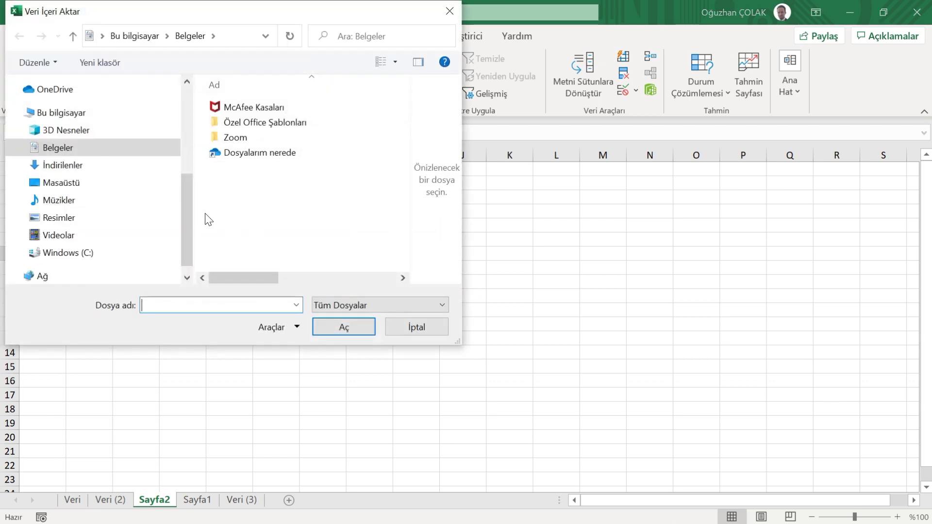
left_click(58, 182)
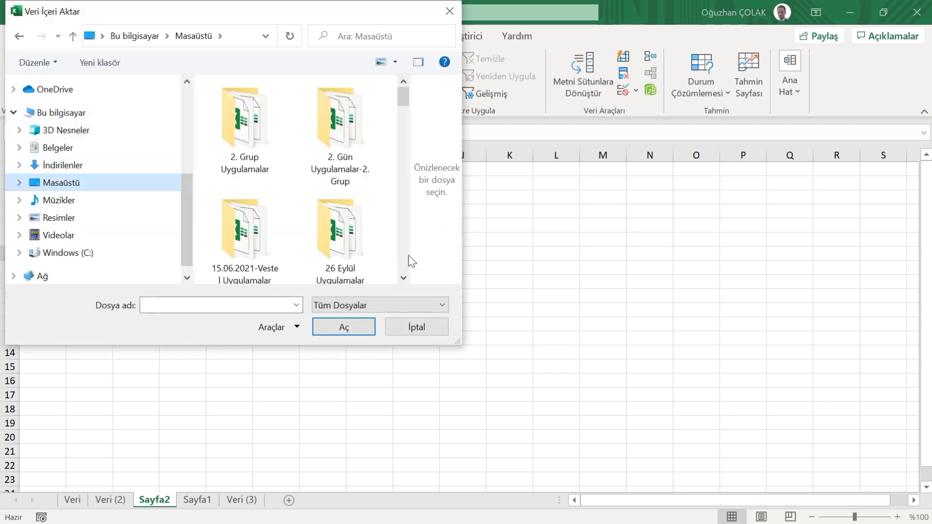
left_click_drag(454, 342, 790, 359)
left_click_drag(733, 125, 736, 252)
double_click(504, 206)
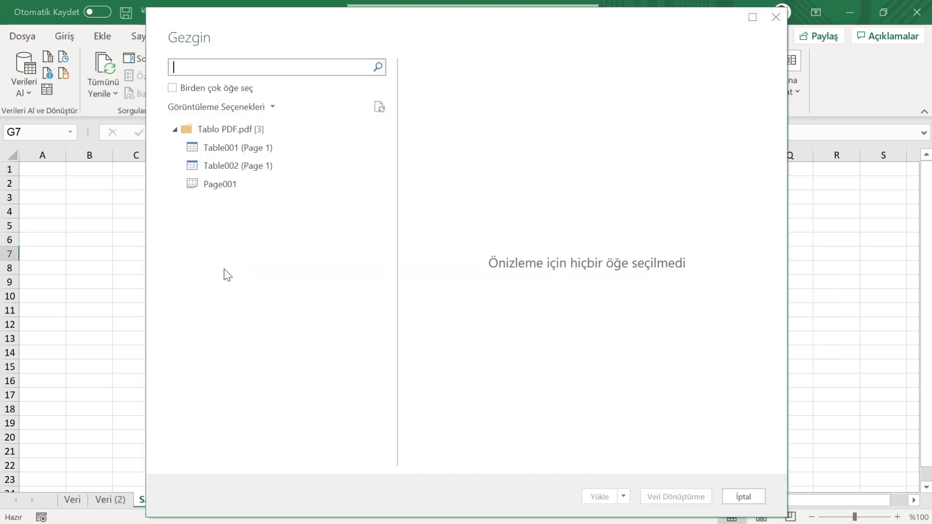
Step: Load Table001 (Page 1) into a new sheet and select the imported range A1:C10
left_click(242, 147)
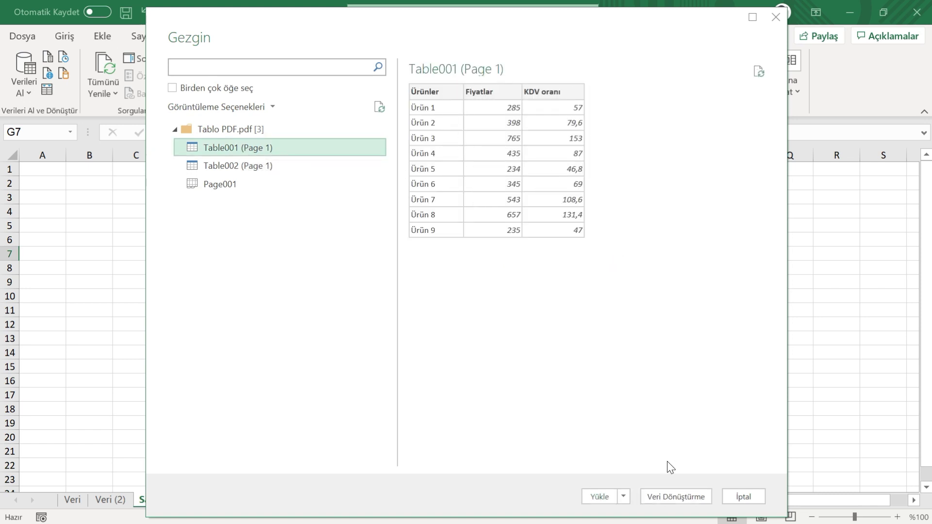
left_click(600, 497)
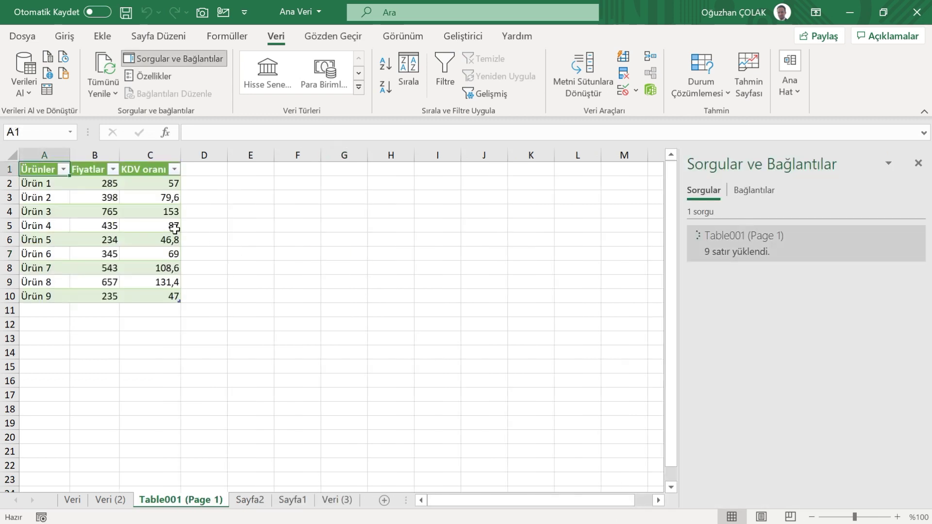
left_click_drag(42, 170, 170, 302)
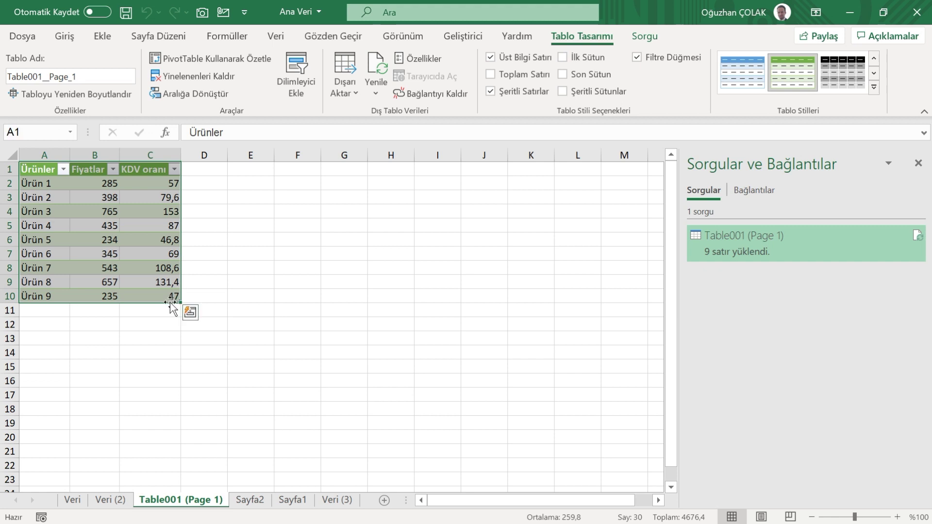